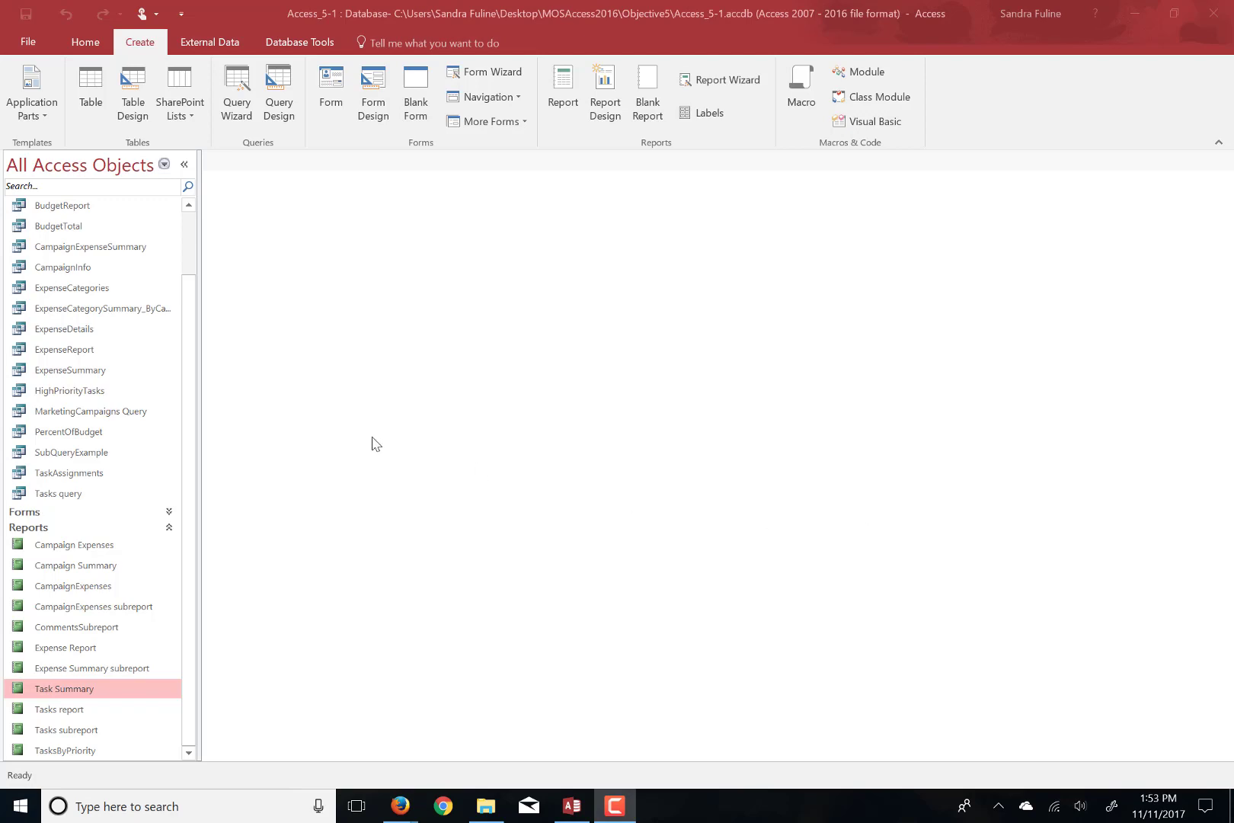
Create a basic report from the ExpenseSummary query
{"action": "mouse_move", "coordinate": [199, 409]}
{"action": "left_mouse_down"}
{"action": "mouse_move", "coordinate": [292, 402]}
{"action": "mouse_move", "coordinate": [166, 408]}
{"action": "mouse_move", "coordinate": [194, 401]}
{"action": "left_mouse_up"}
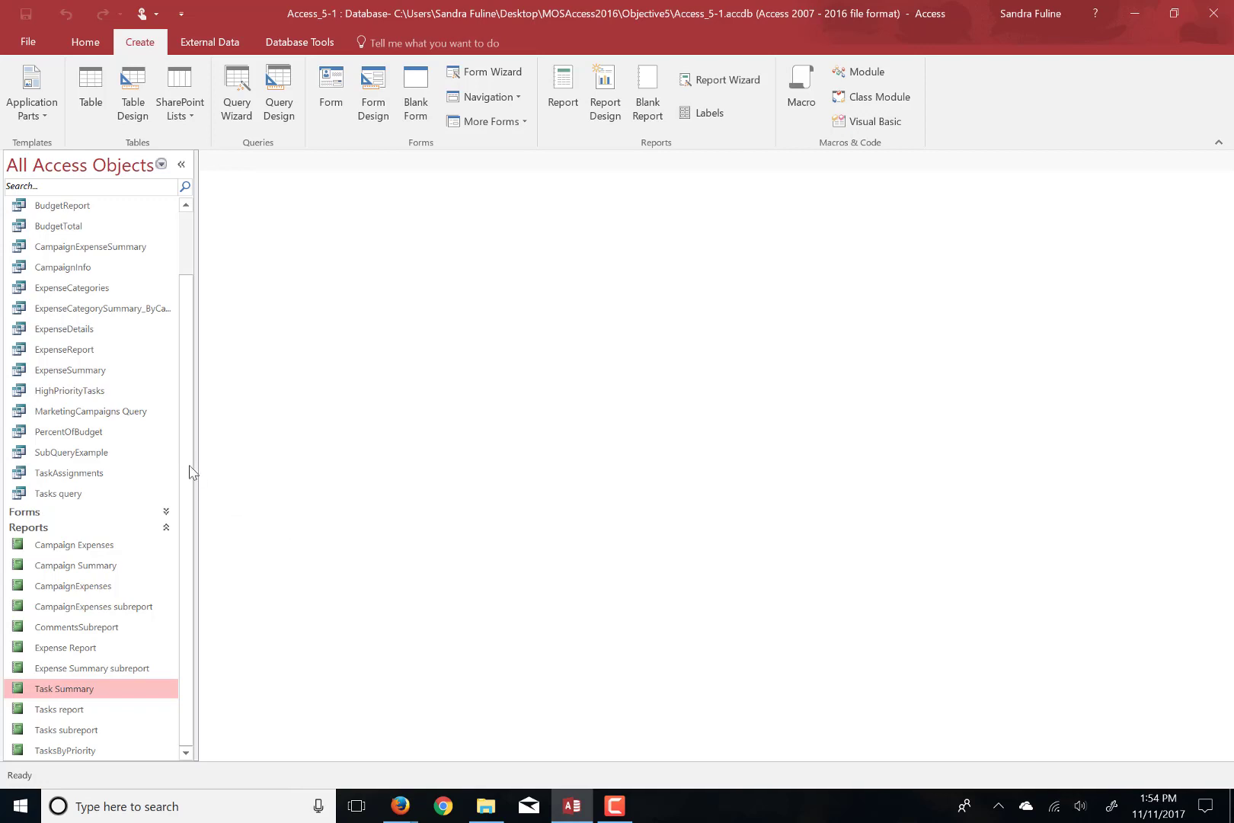
{"action": "left_click_drag", "start_coordinate": [190, 468], "coordinate": [189, 416]}
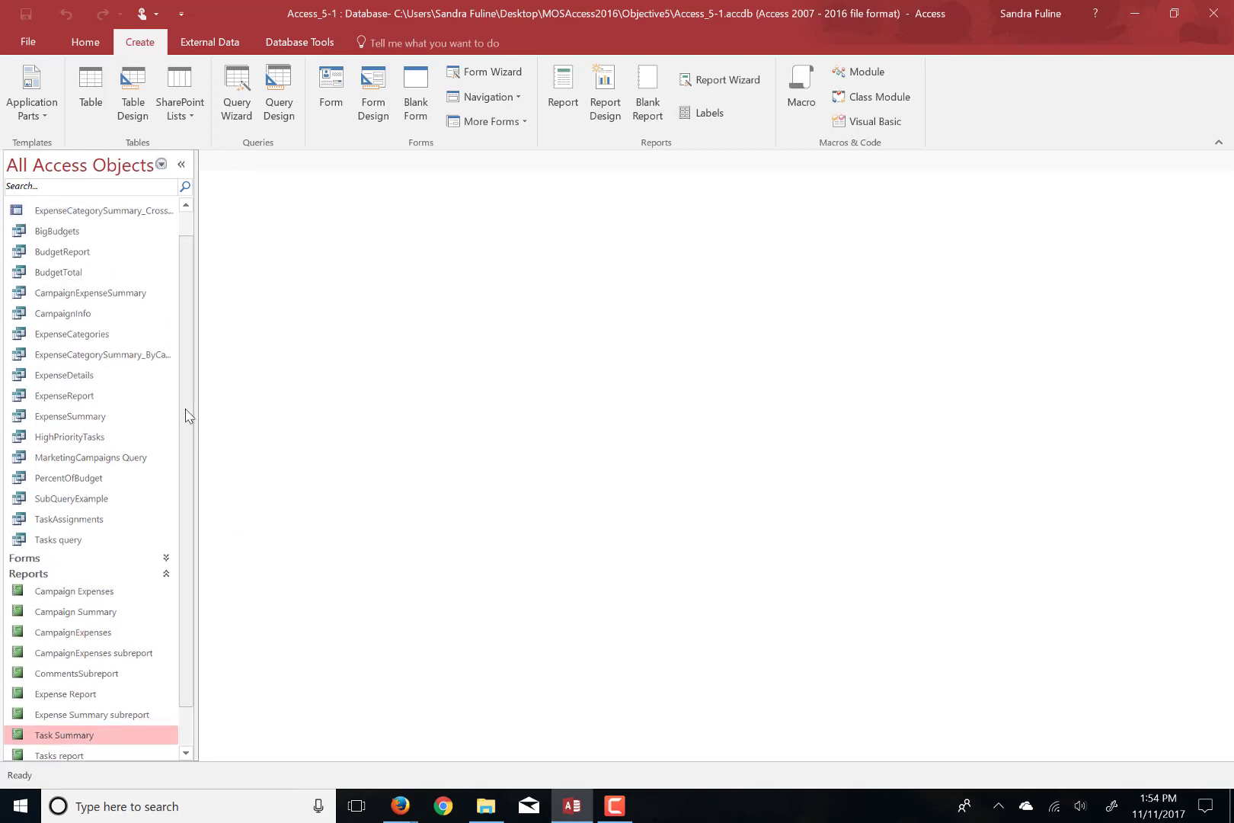
{"action": "left_click", "coordinate": [92, 421]}
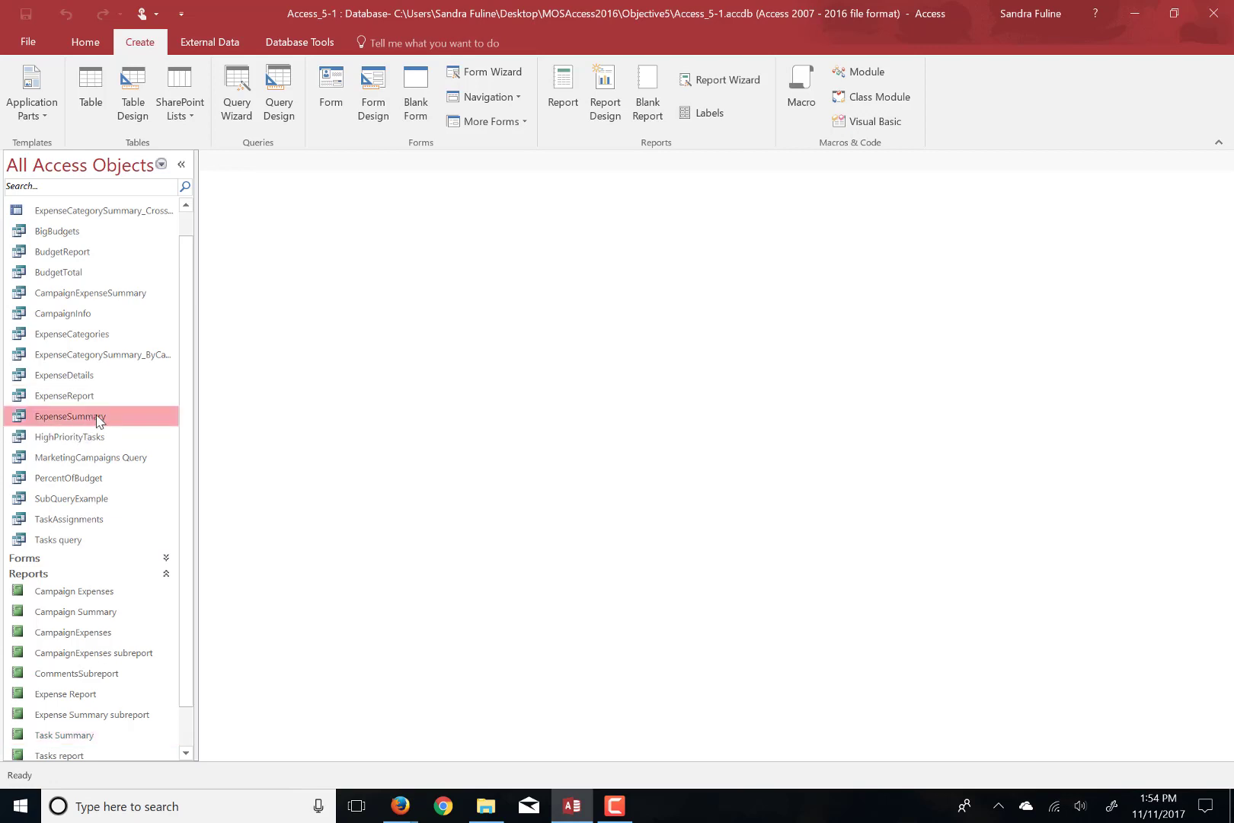
{"action": "left_click", "coordinate": [564, 107]}
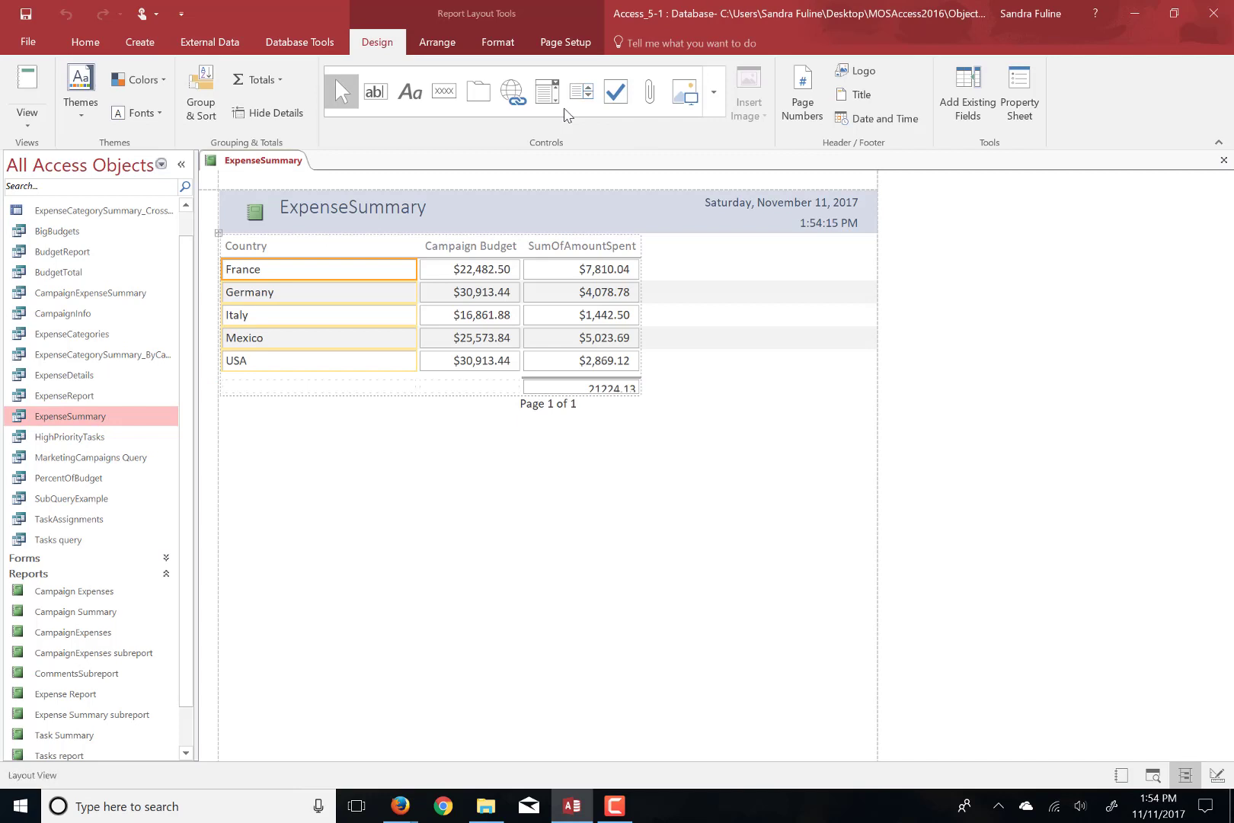
Save the new report as My Expense Summary and close it
{"action": "key", "text": "ctrl+s"}
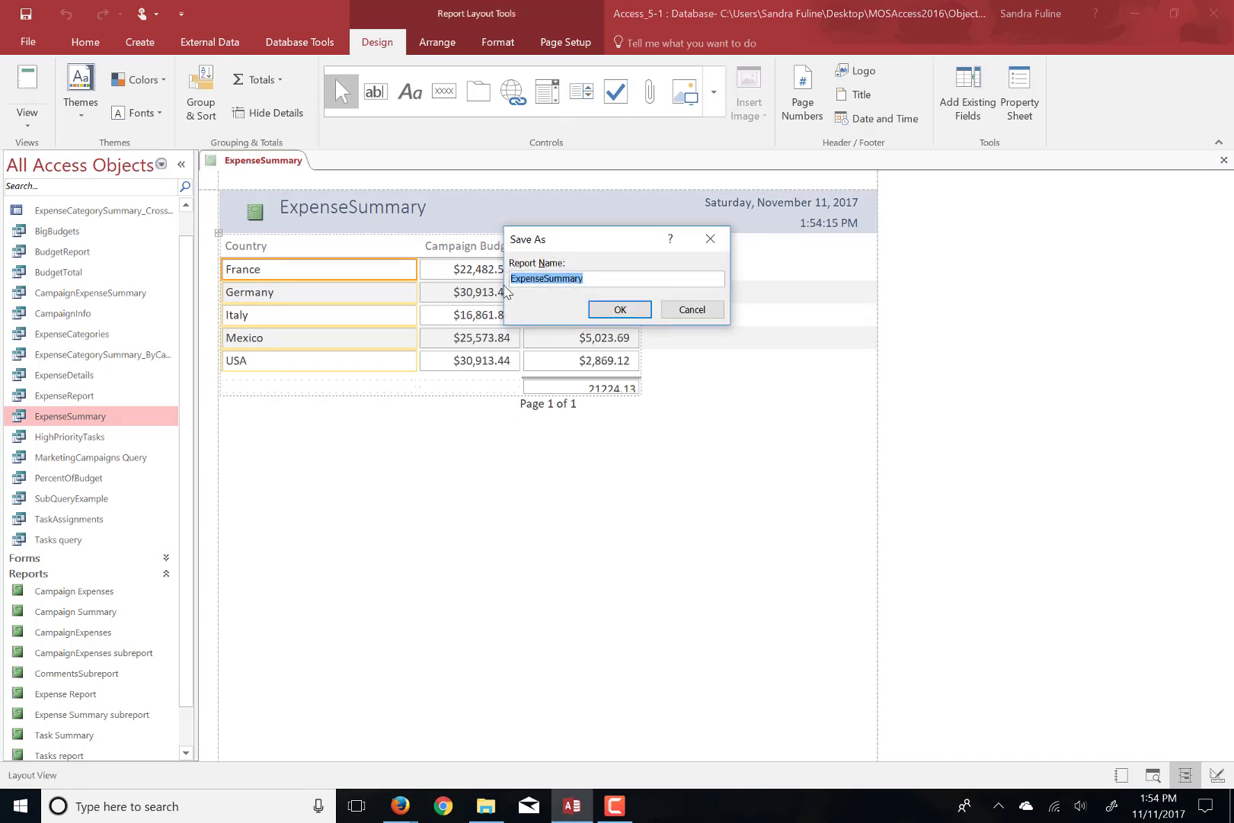
{"action": "left_click", "coordinate": [513, 280]}
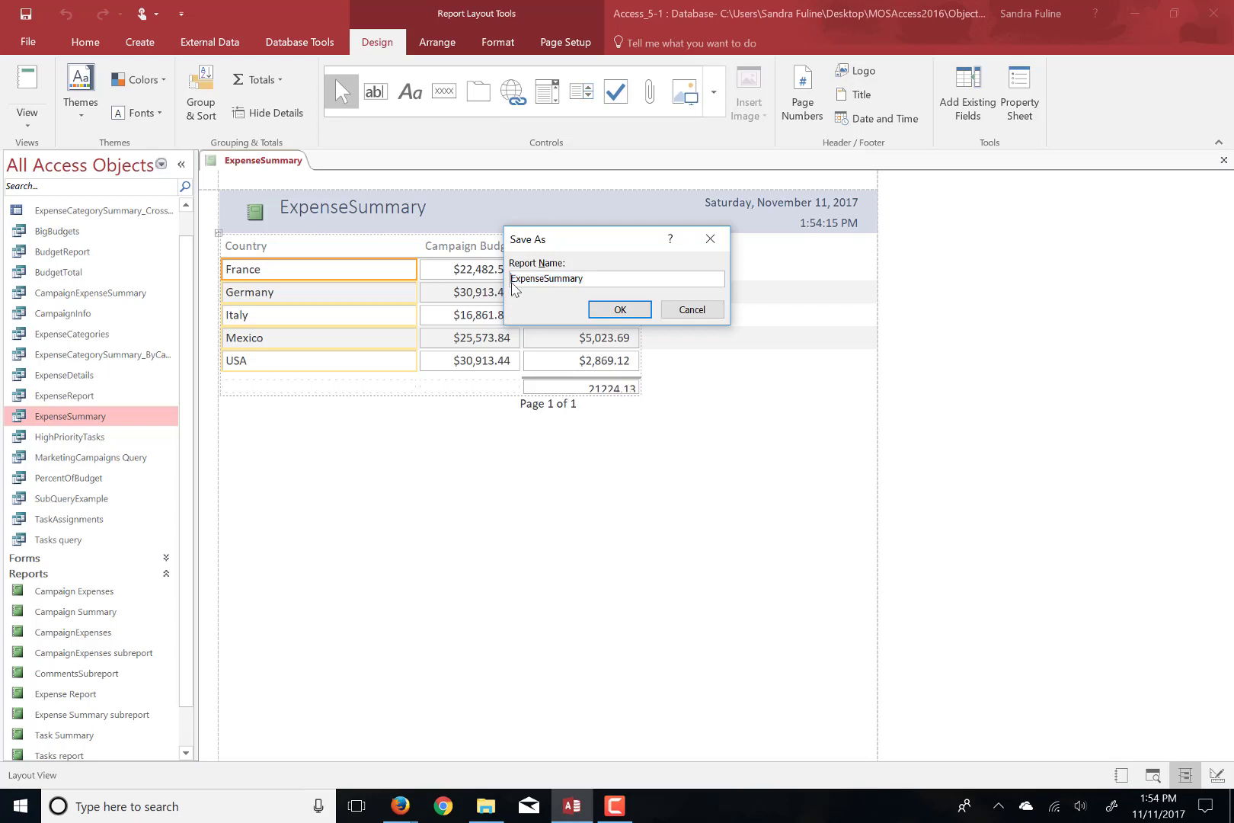
{"action": "type", "text": "My"}
{"action": "left_click", "coordinate": [643, 311]}
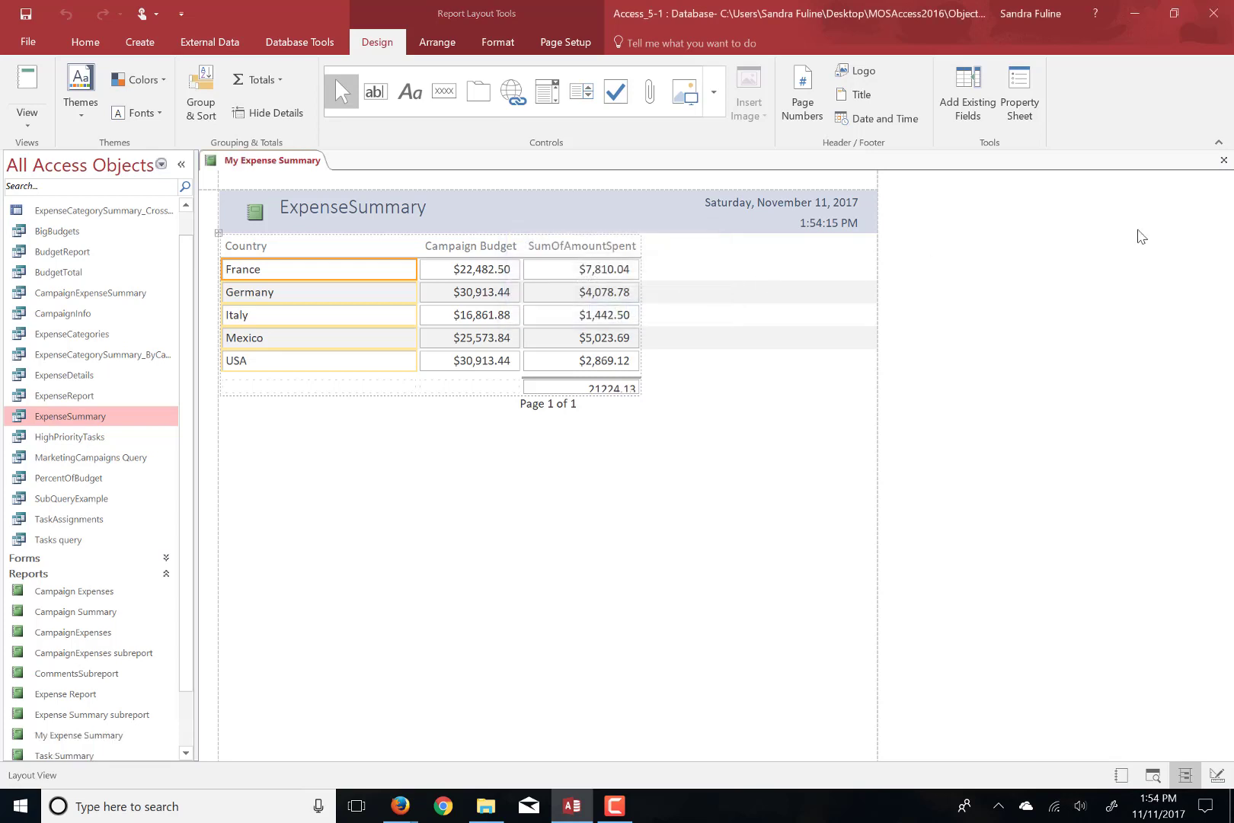
{"action": "left_click", "coordinate": [1223, 160]}
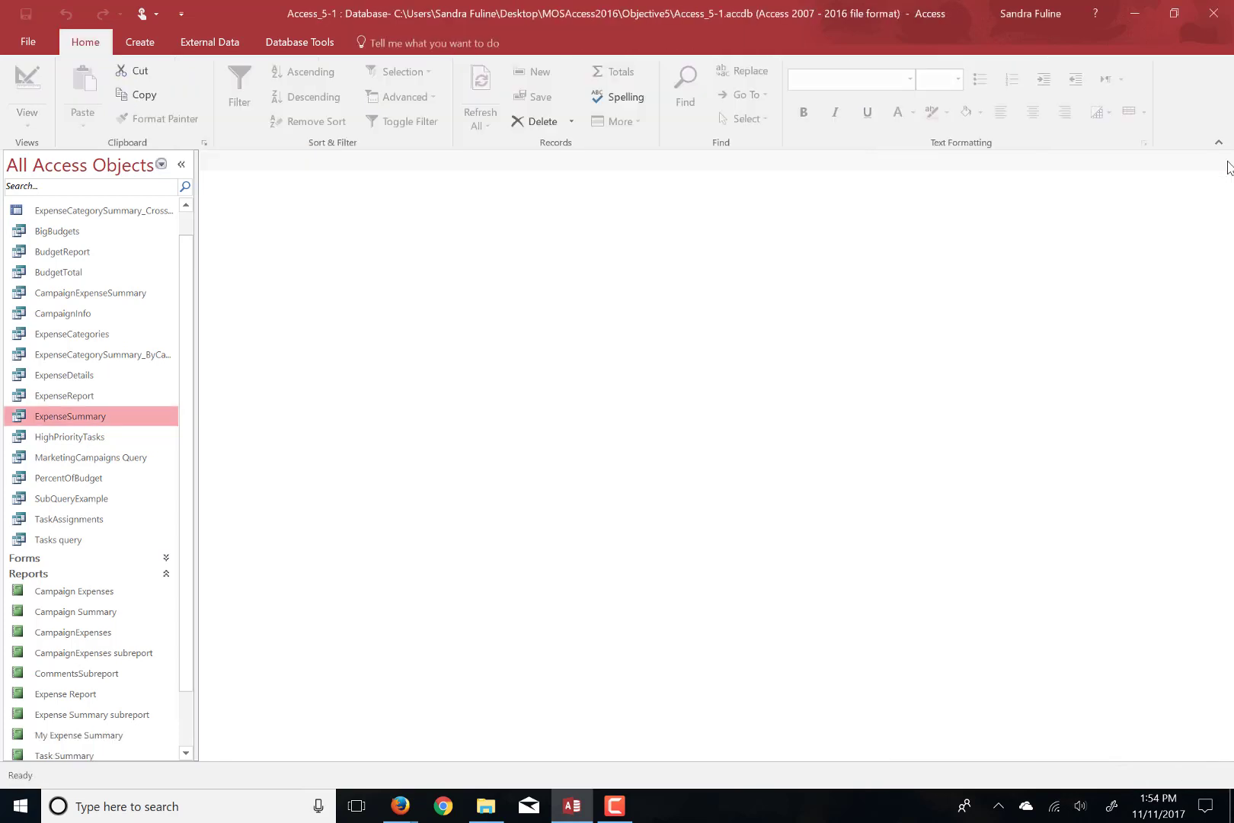
Start the Report Wizard and choose the MarketingCampaigns table as the field source
{"action": "left_click", "coordinate": [145, 46]}
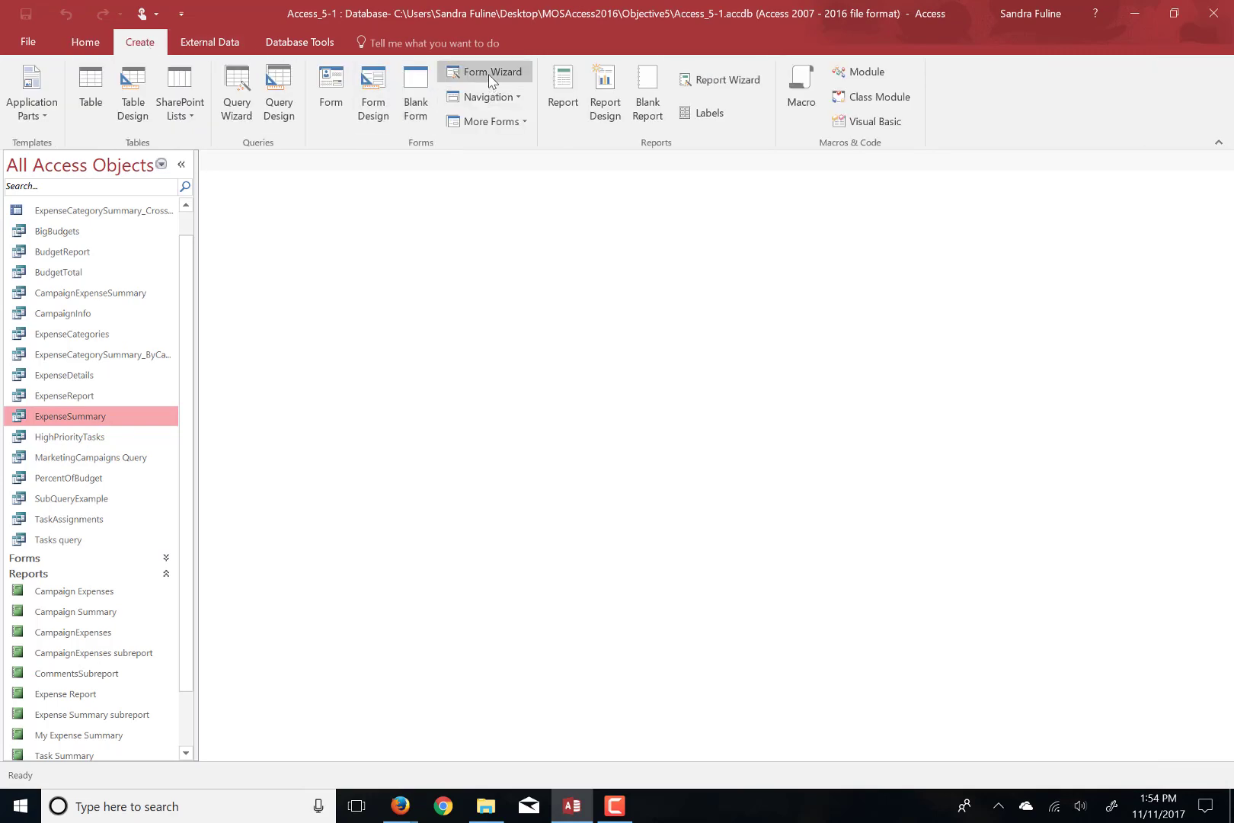
{"action": "left_click", "coordinate": [736, 77]}
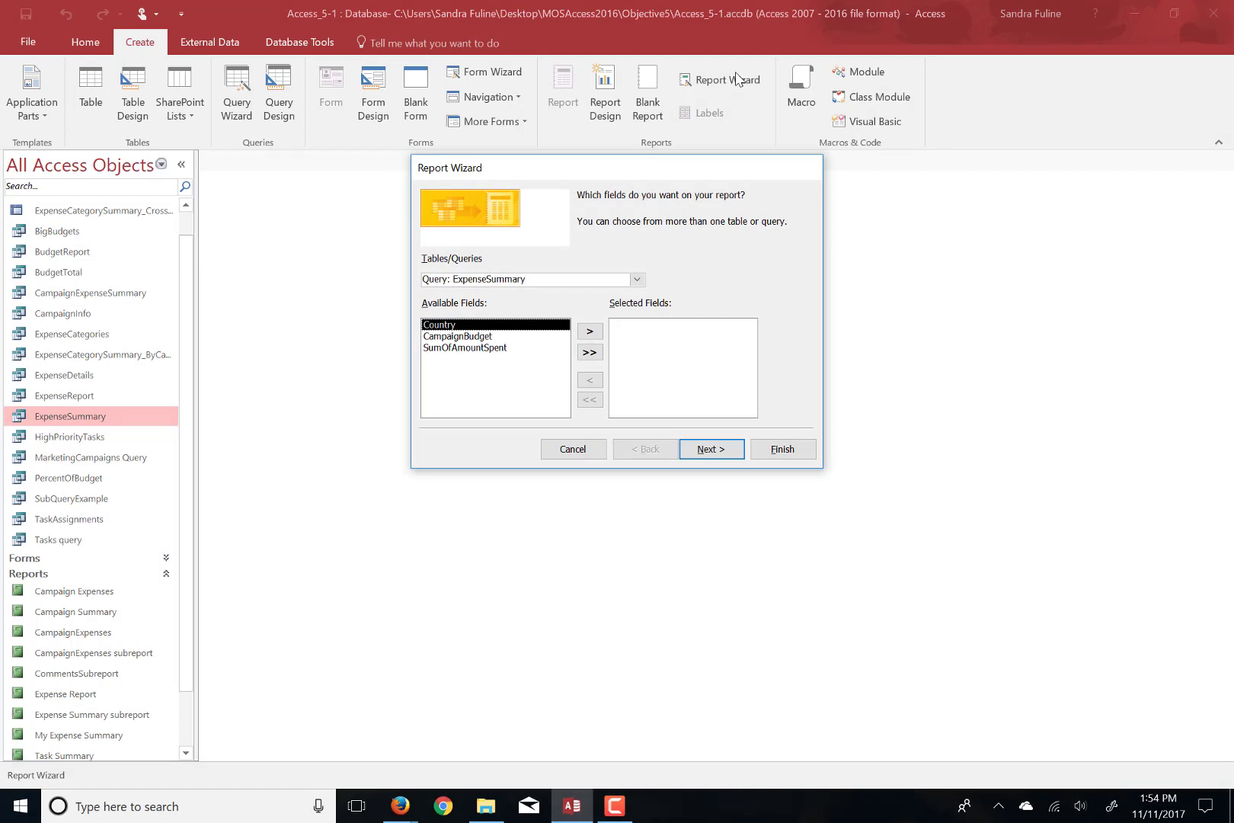
{"action": "left_click", "coordinate": [636, 279]}
{"action": "scroll", "coordinate": [639, 297], "scroll_direction": "up", "scroll_amount": 4}
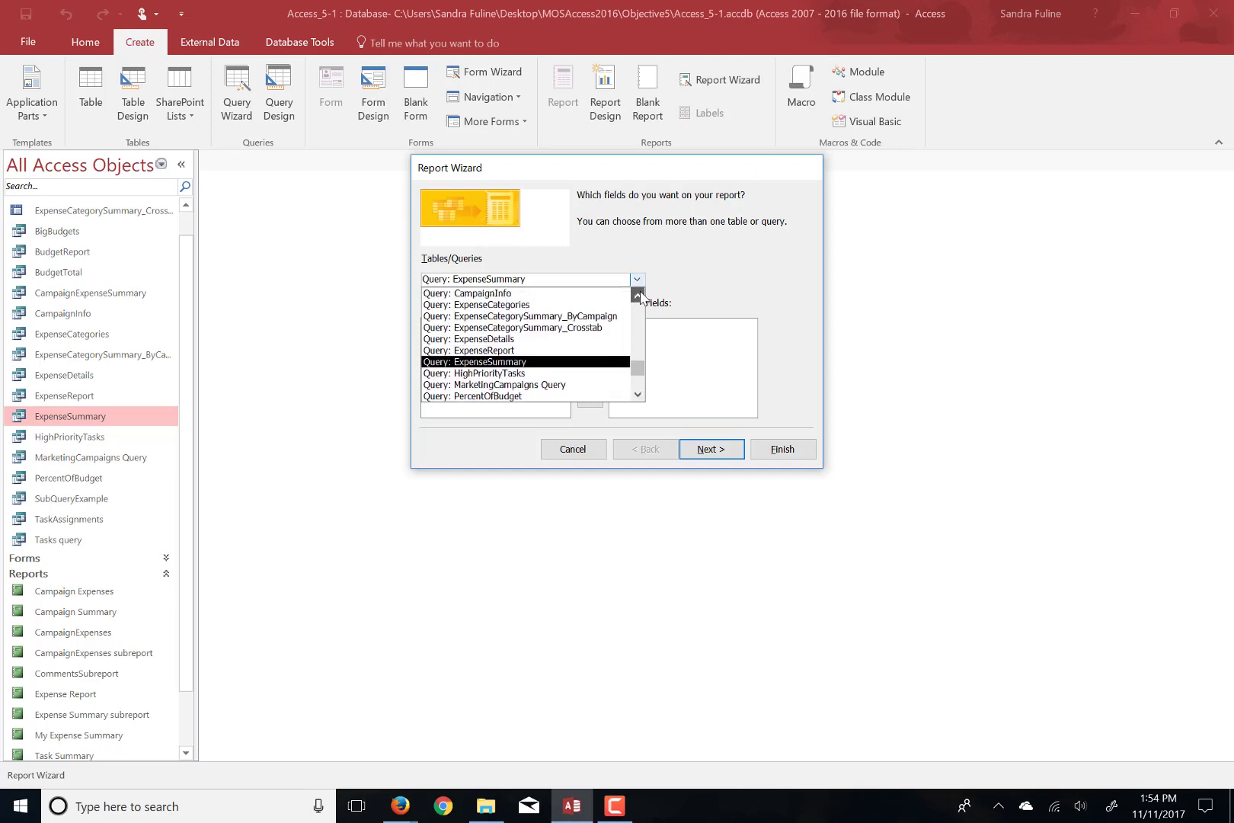
{"action": "scroll", "coordinate": [639, 297], "scroll_direction": "up", "scroll_amount": 3}
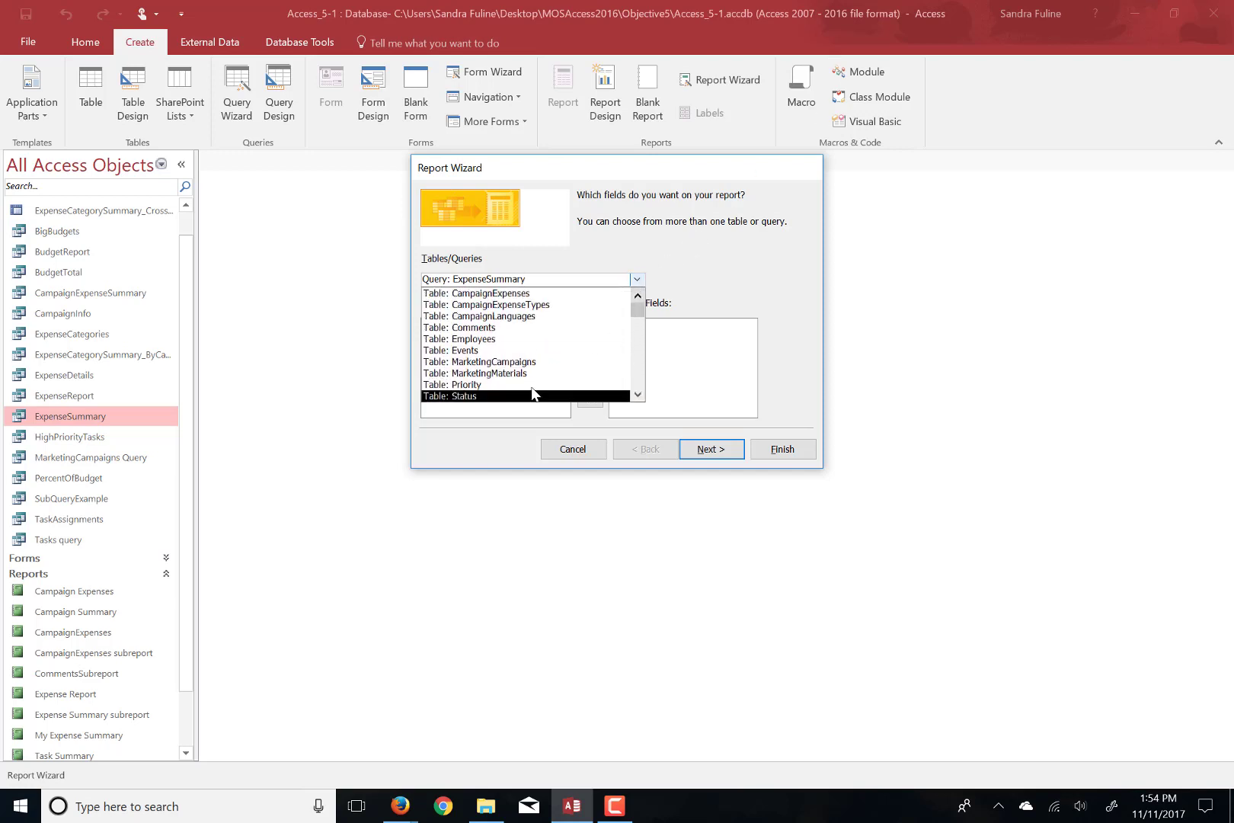
{"action": "left_click", "coordinate": [503, 363]}
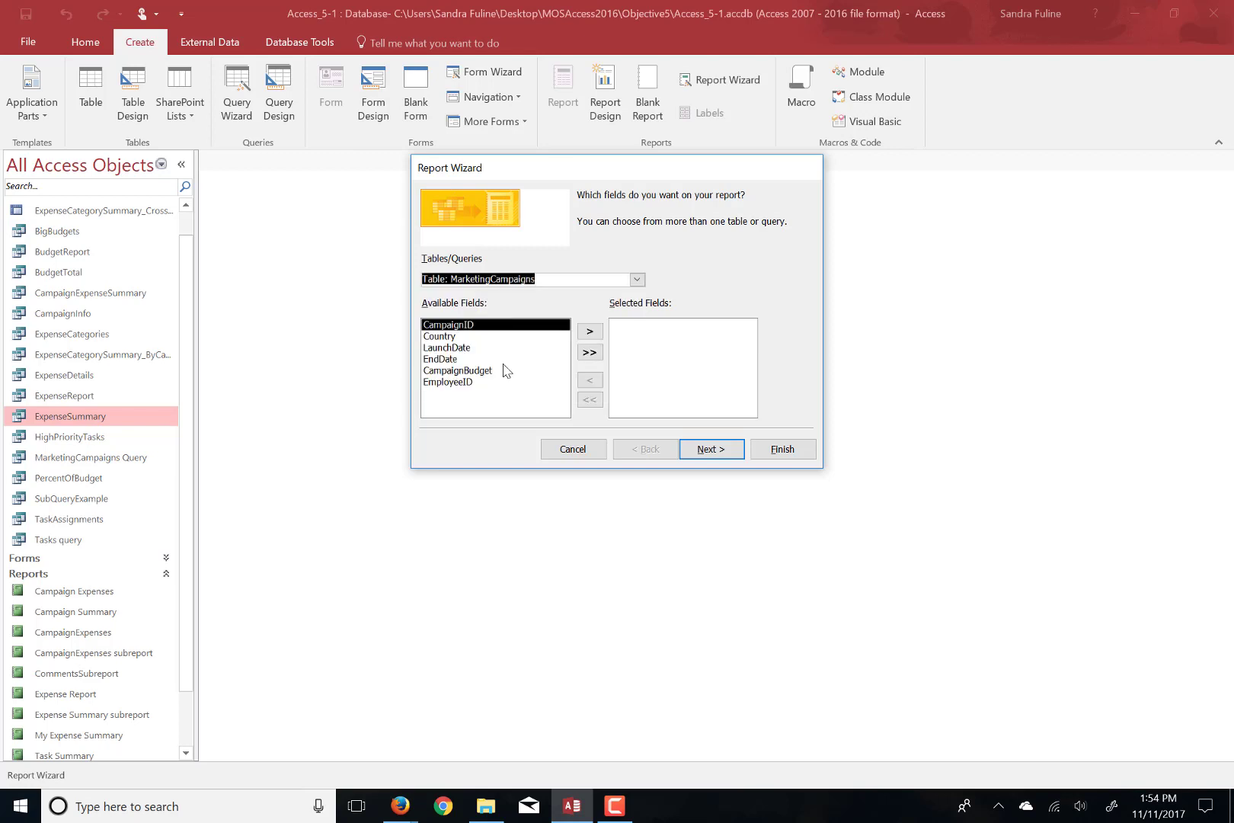
Add all MarketingCampaigns fields to the report except EndDate and EmployeeID
{"action": "left_click", "coordinate": [589, 352]}
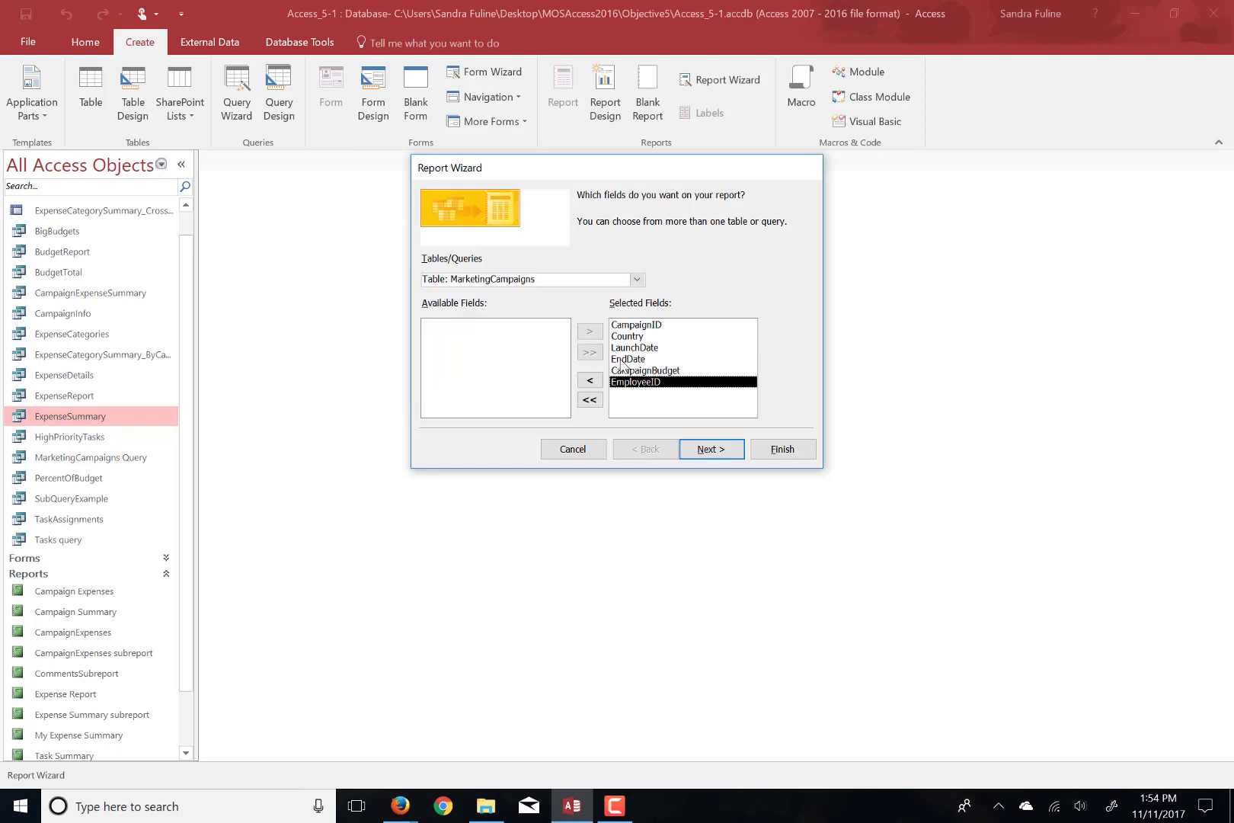
{"action": "left_click", "coordinate": [623, 360]}
{"action": "left_click", "coordinate": [591, 380]}
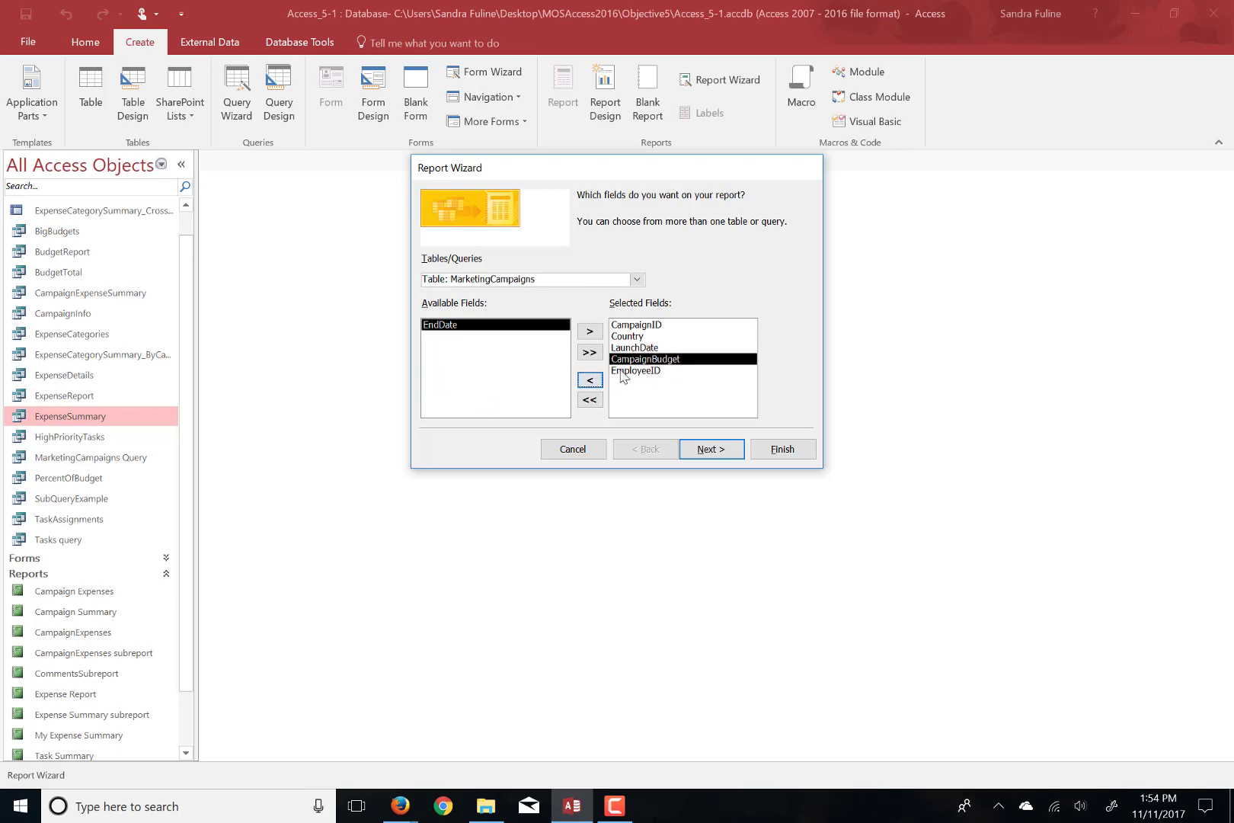
{"action": "left_click", "coordinate": [629, 371]}
{"action": "double_click", "coordinate": [629, 371]}
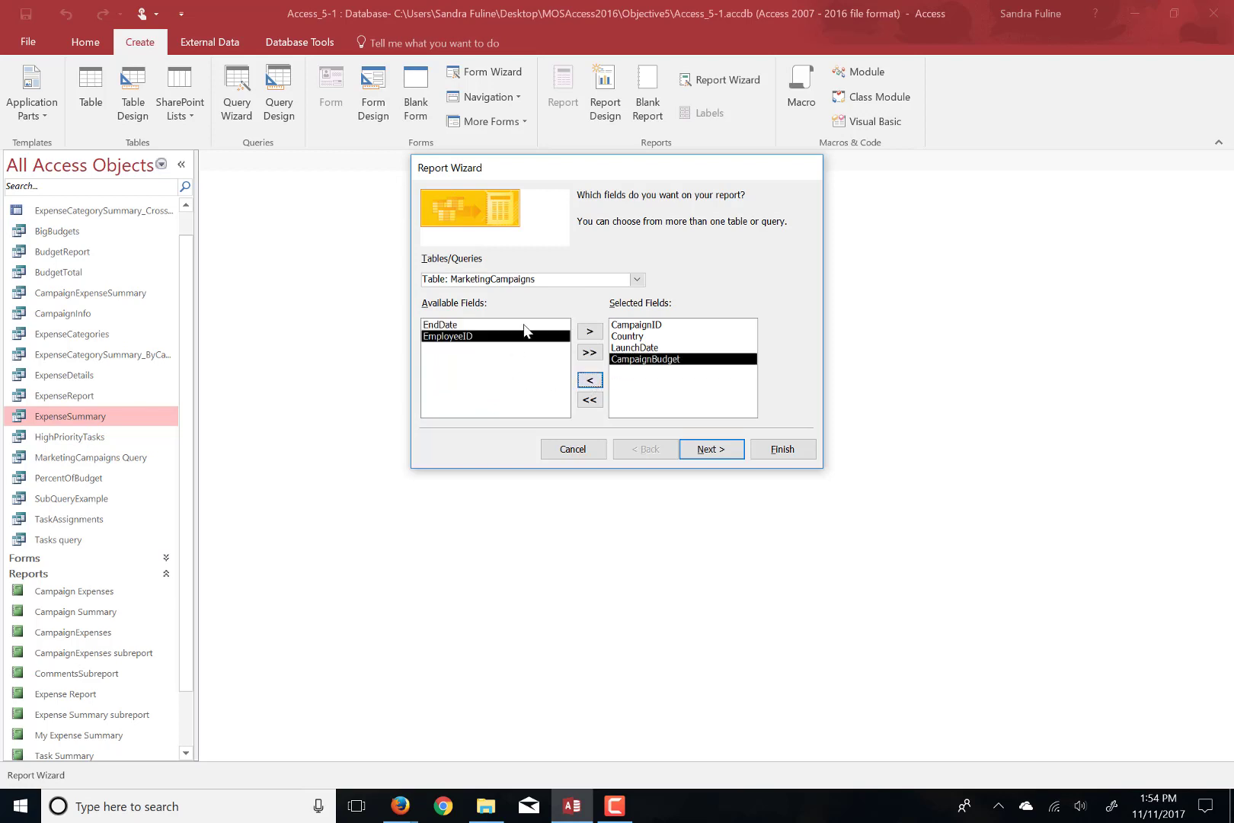
Add the ExpenseType and AmountSpent fields from the ExpenseReport query and accept the field selection
{"action": "left_click", "coordinate": [638, 281]}
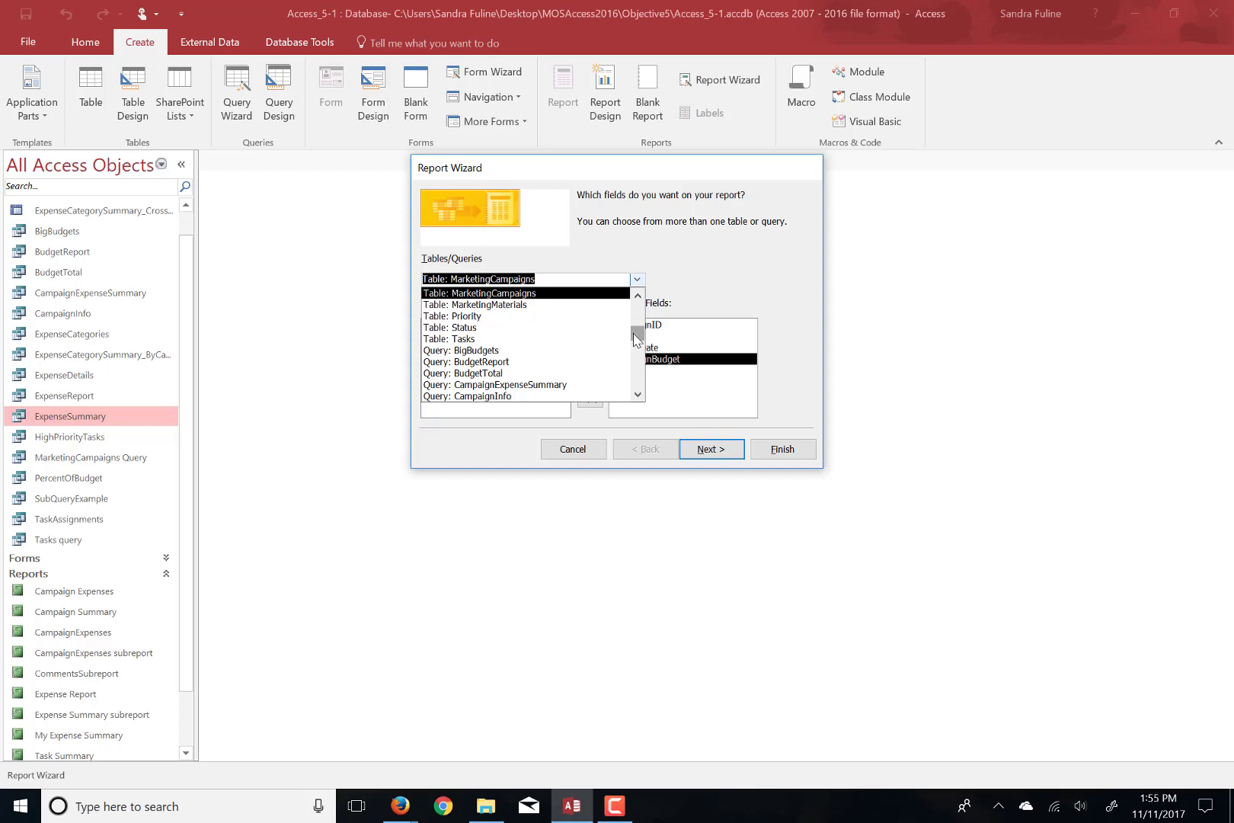
{"action": "left_click_drag", "start_coordinate": [635, 341], "coordinate": [635, 374]}
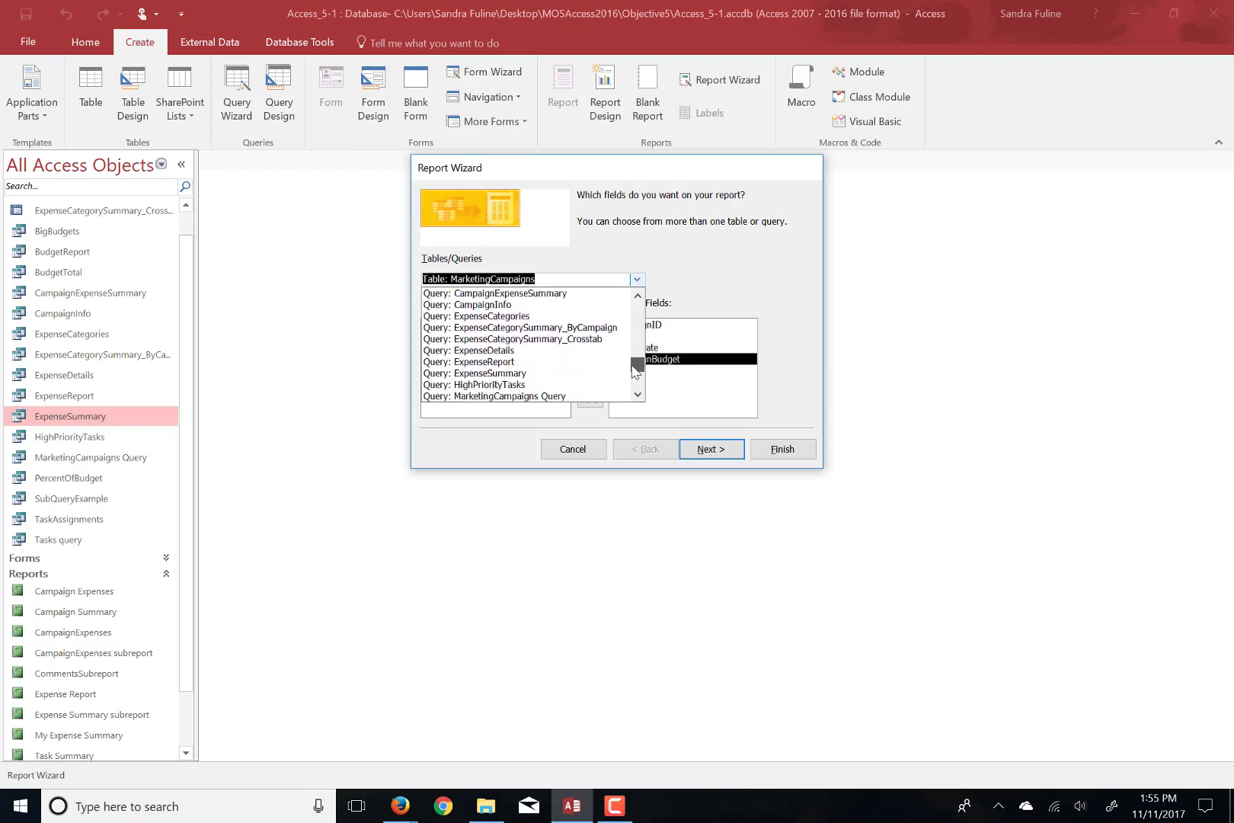
{"action": "left_click", "coordinate": [500, 367]}
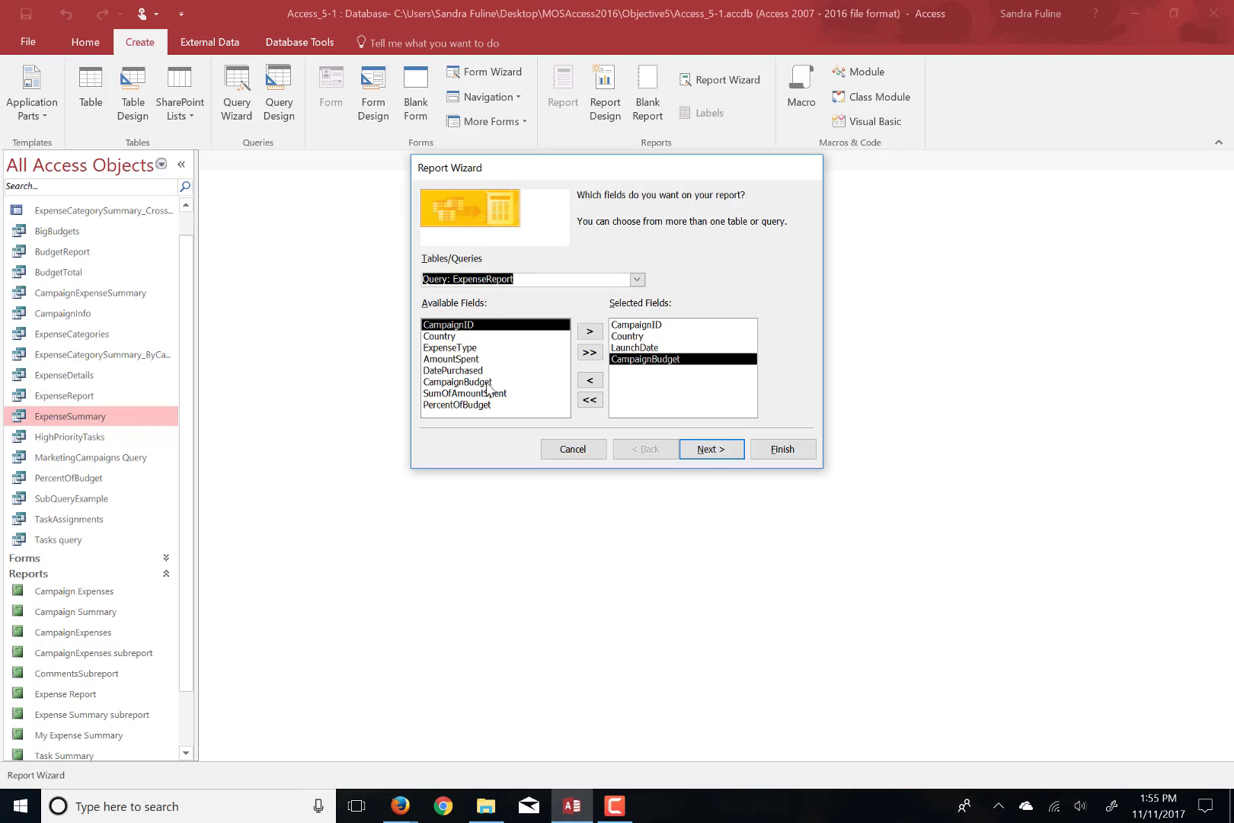
{"action": "left_click", "coordinate": [473, 351]}
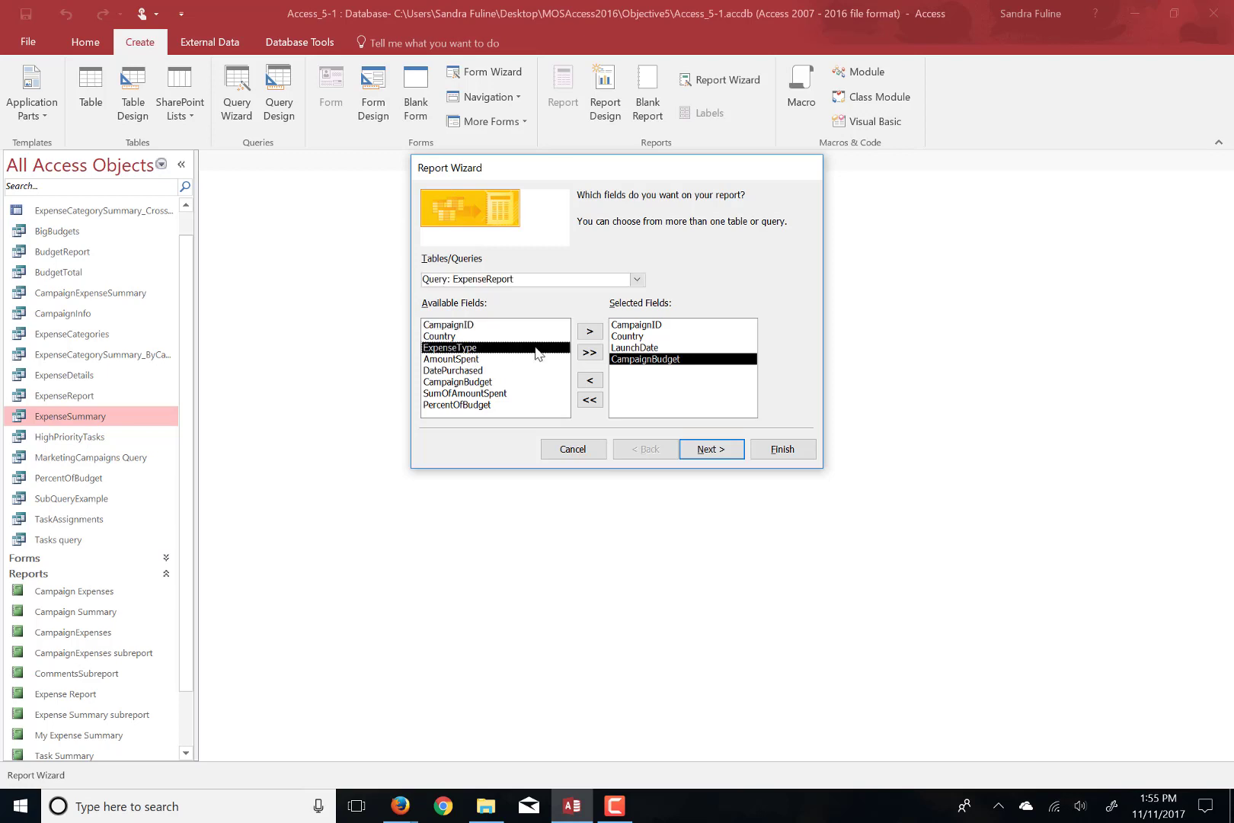
{"action": "left_click", "coordinate": [590, 333]}
{"action": "left_click", "coordinate": [587, 333]}
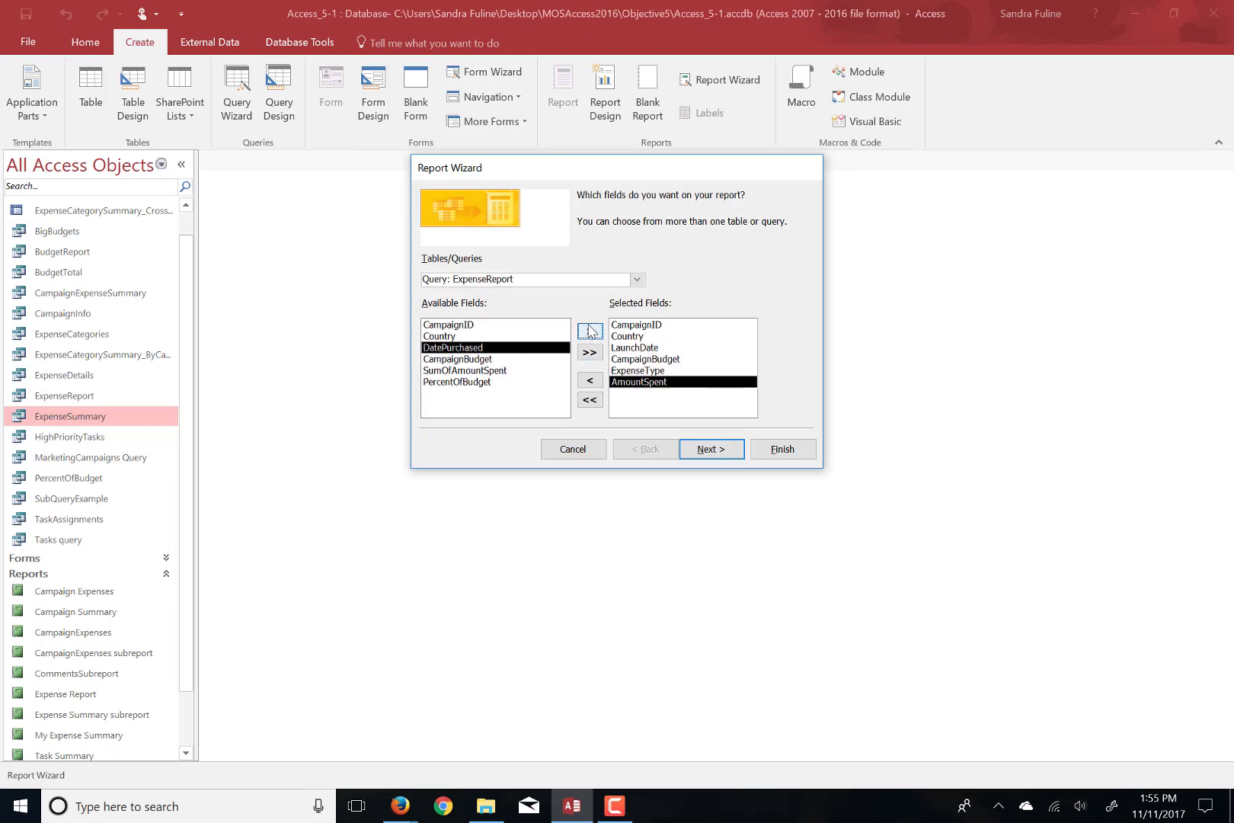
{"action": "left_click", "coordinate": [701, 448]}
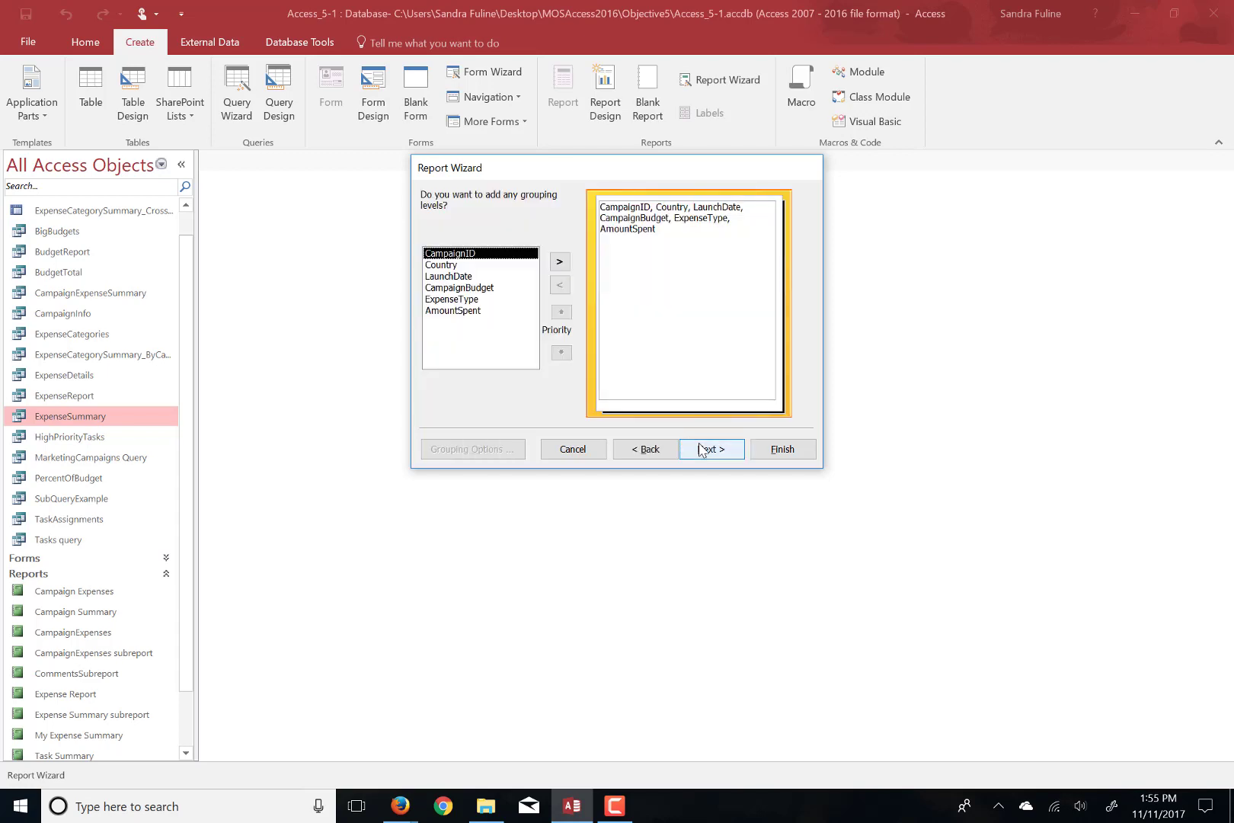
Group the report by ExpenseType and accept the grouping level
{"action": "left_click", "coordinate": [441, 268]}
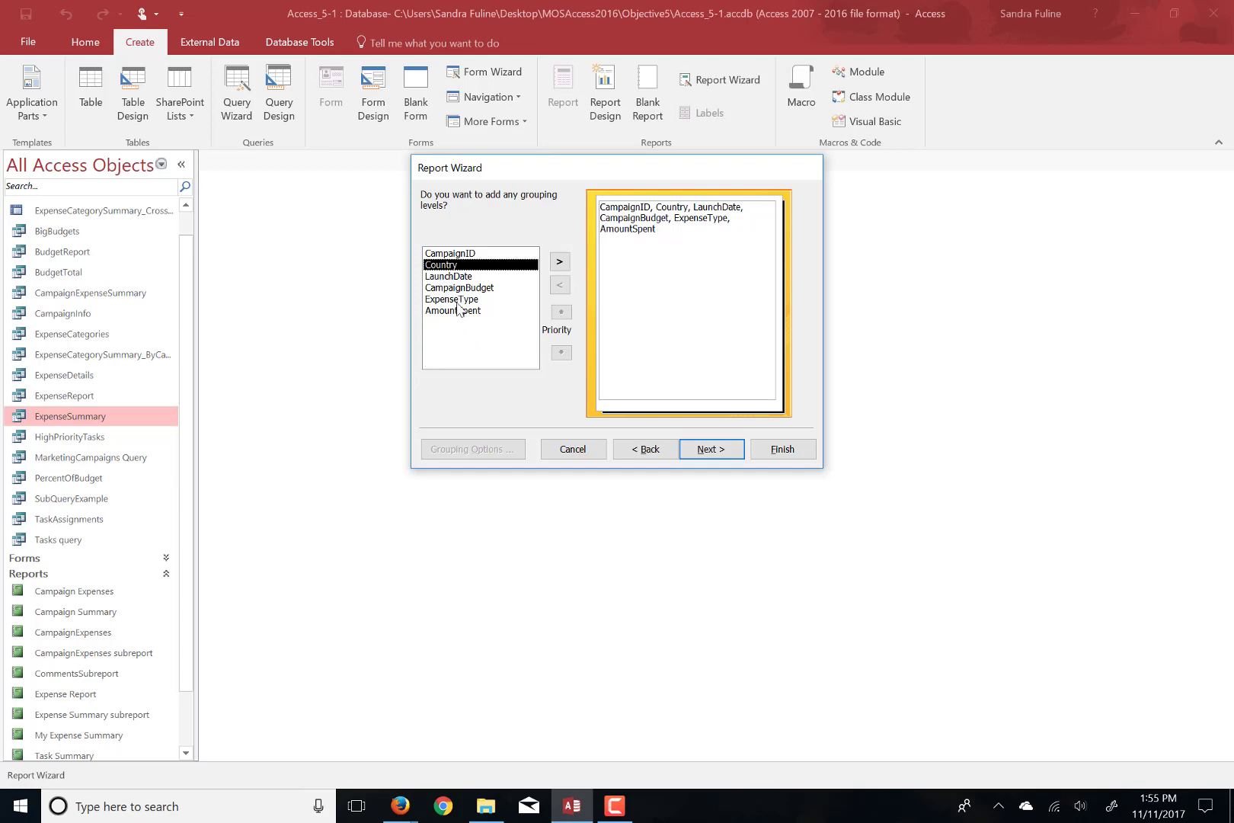
{"action": "left_click", "coordinate": [456, 299]}
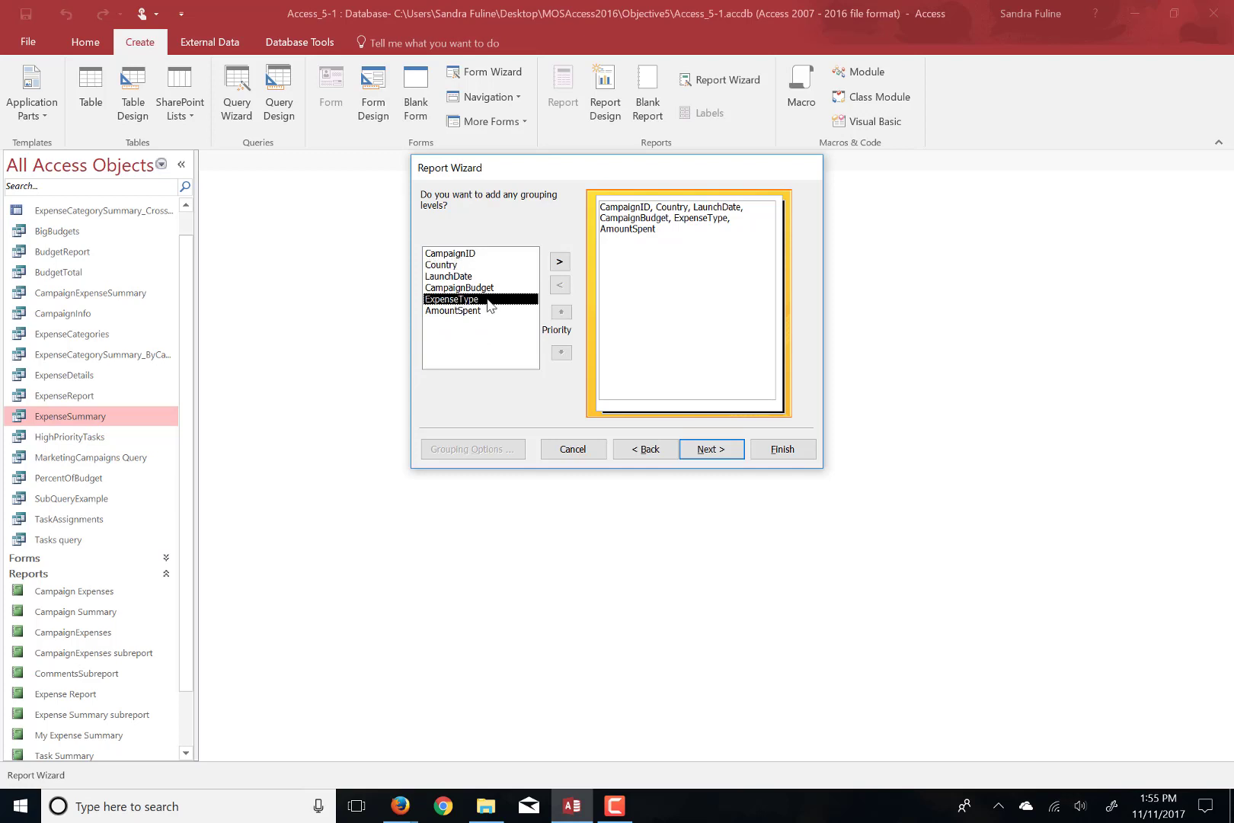
{"action": "left_click", "coordinate": [560, 263]}
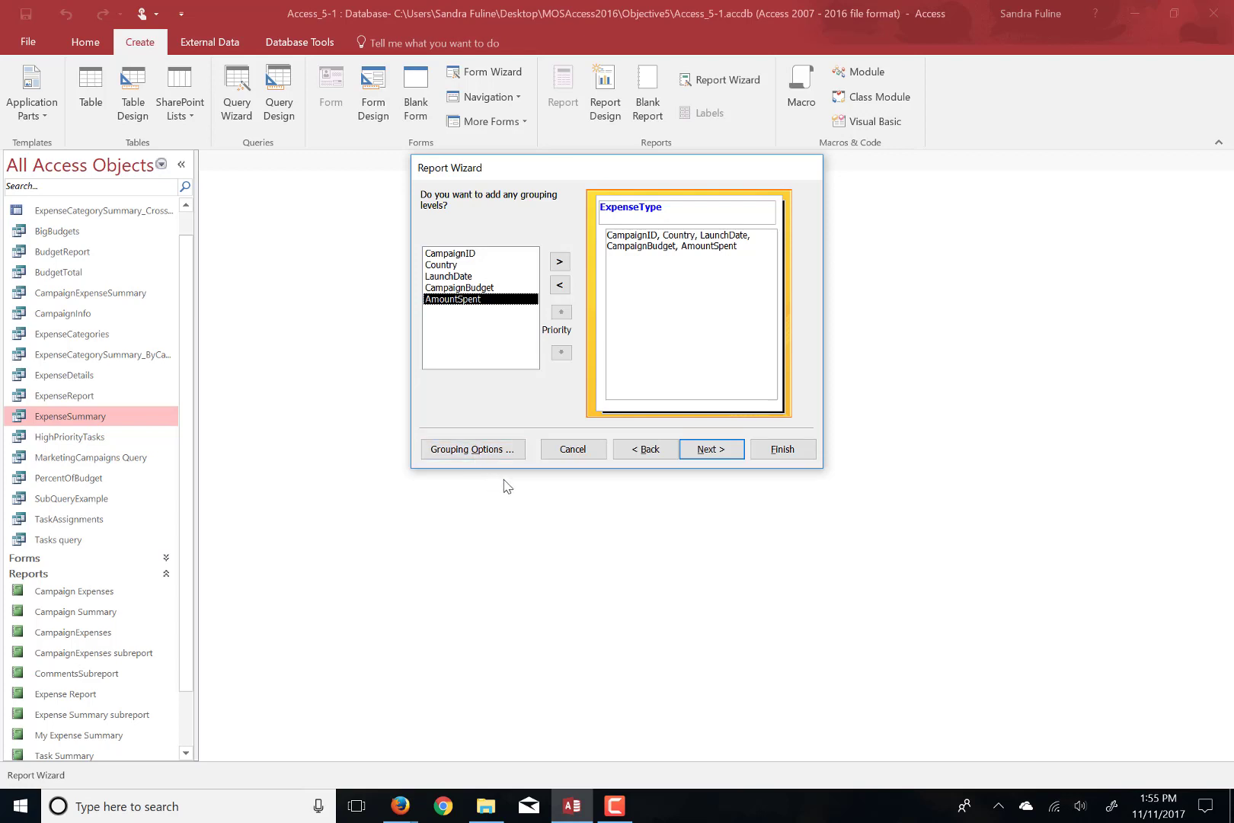
{"action": "left_click", "coordinate": [711, 448]}
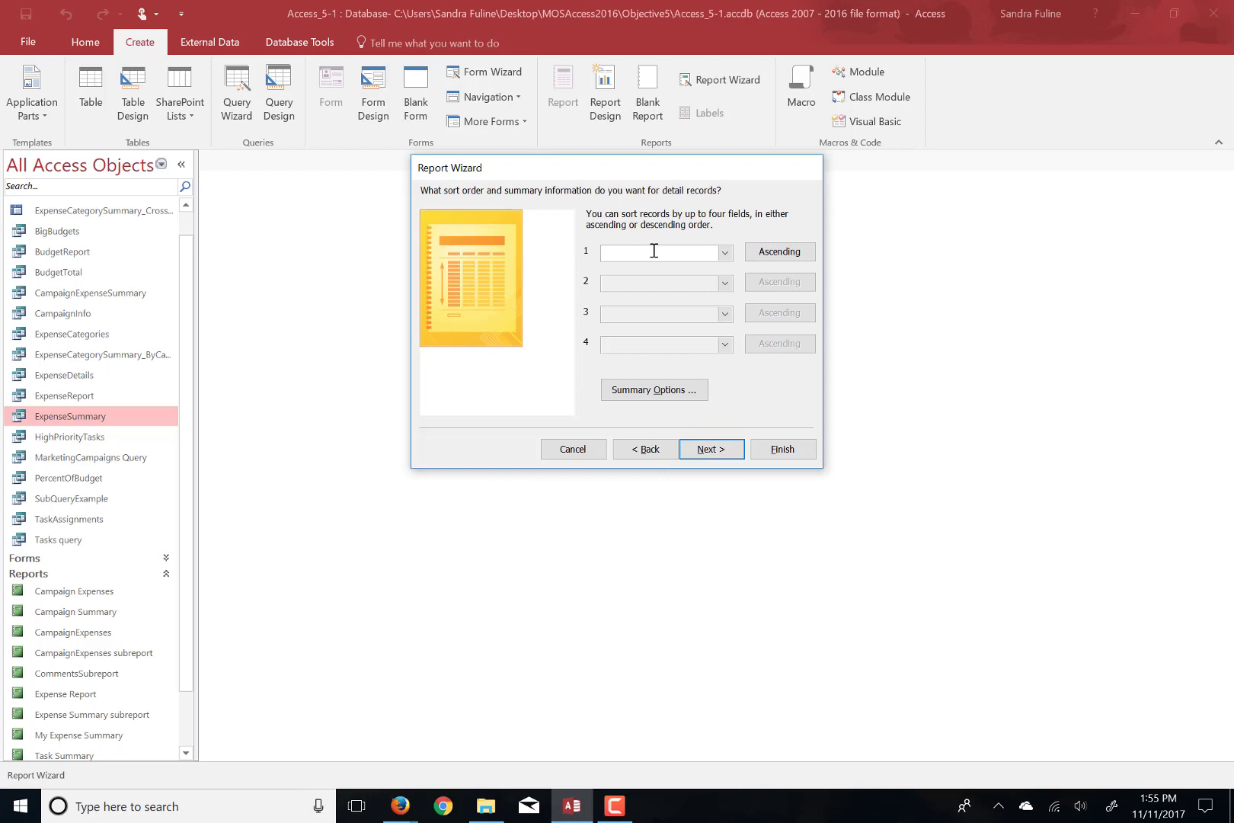
Sort the detail records by Country and add a summary Sum for AmountSpent
{"action": "left_click", "coordinate": [725, 252]}
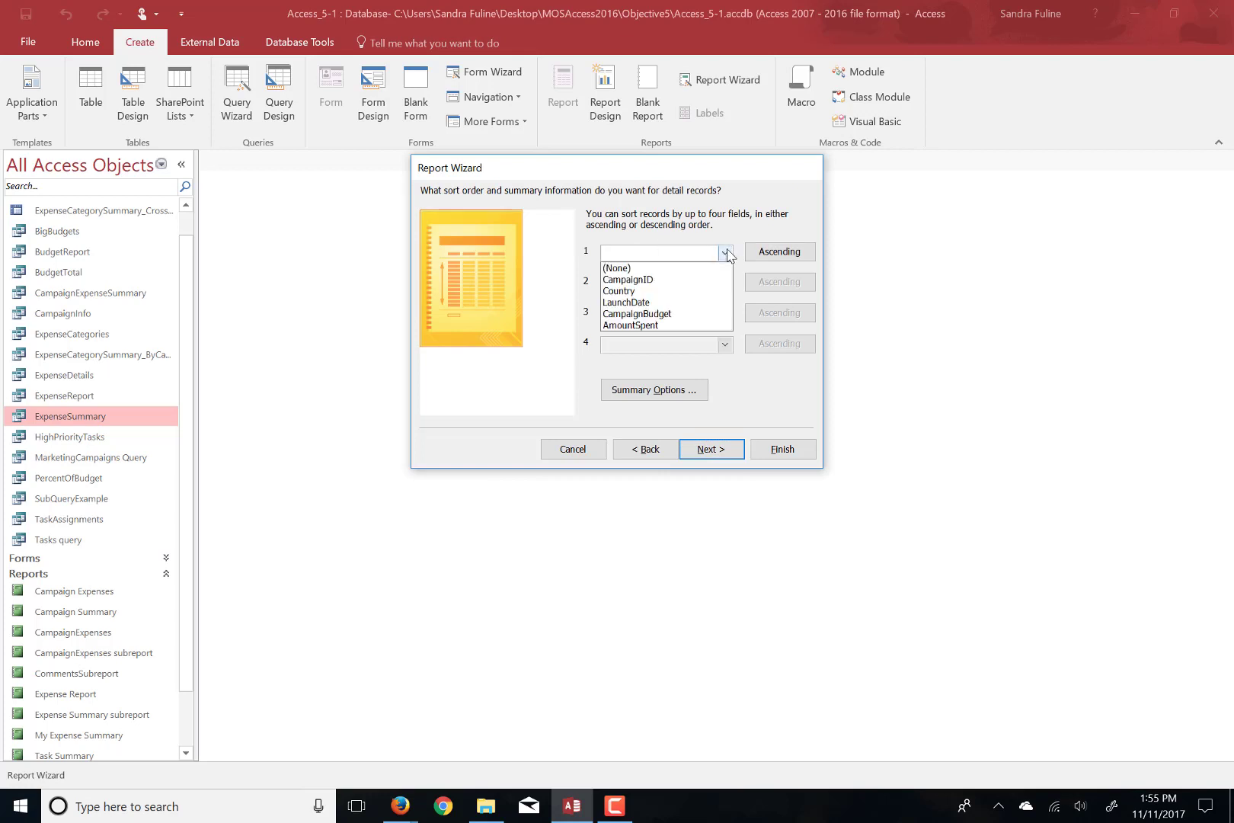
{"action": "left_click", "coordinate": [649, 295]}
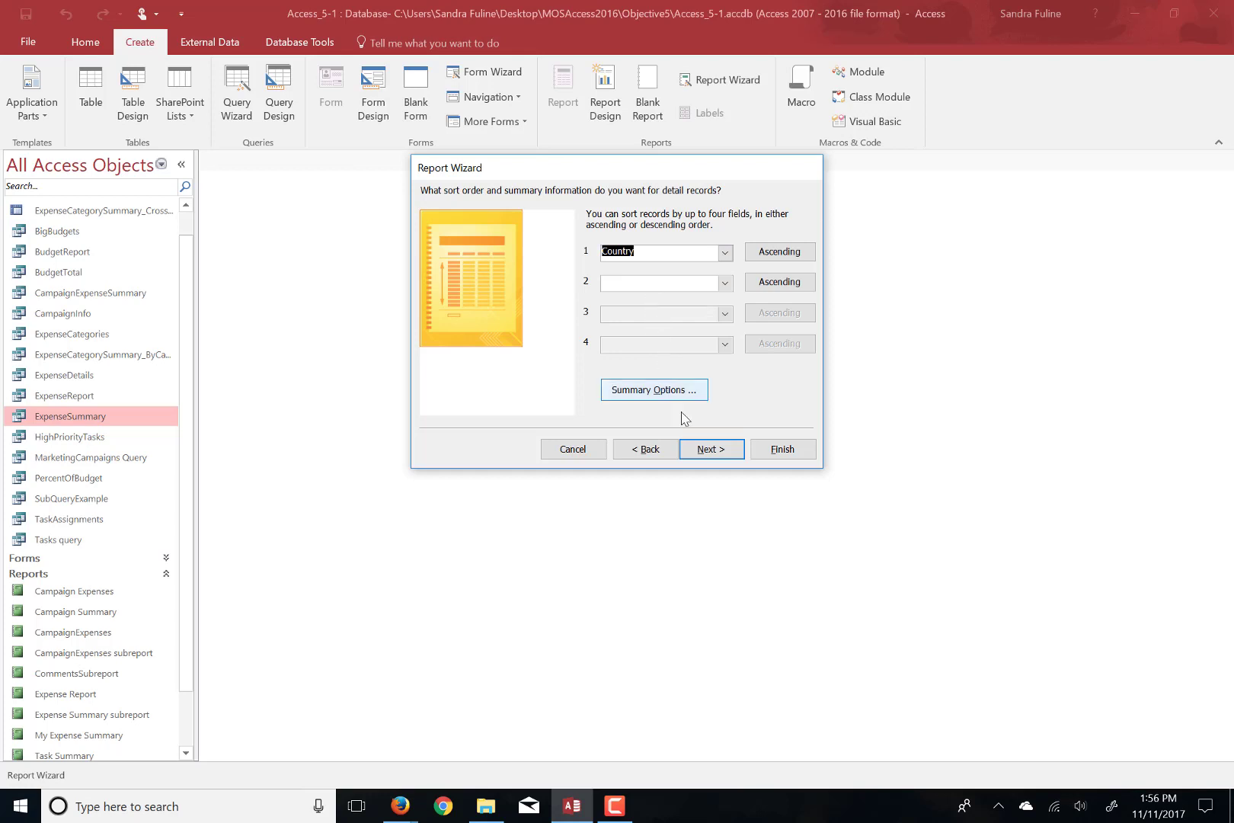
{"action": "left_click", "coordinate": [665, 393]}
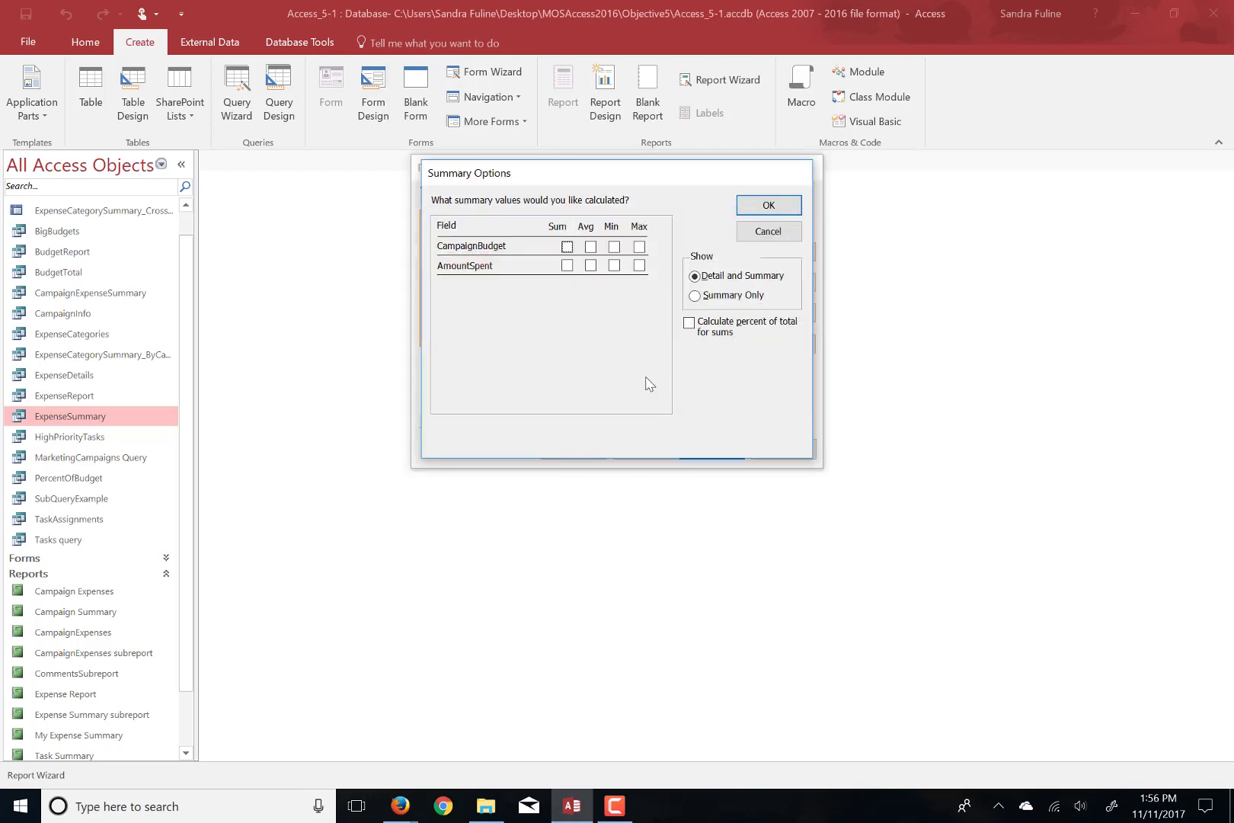
{"action": "left_click", "coordinate": [591, 247]}
{"action": "left_click", "coordinate": [591, 248]}
{"action": "left_click", "coordinate": [567, 266]}
{"action": "left_click", "coordinate": [759, 206]}
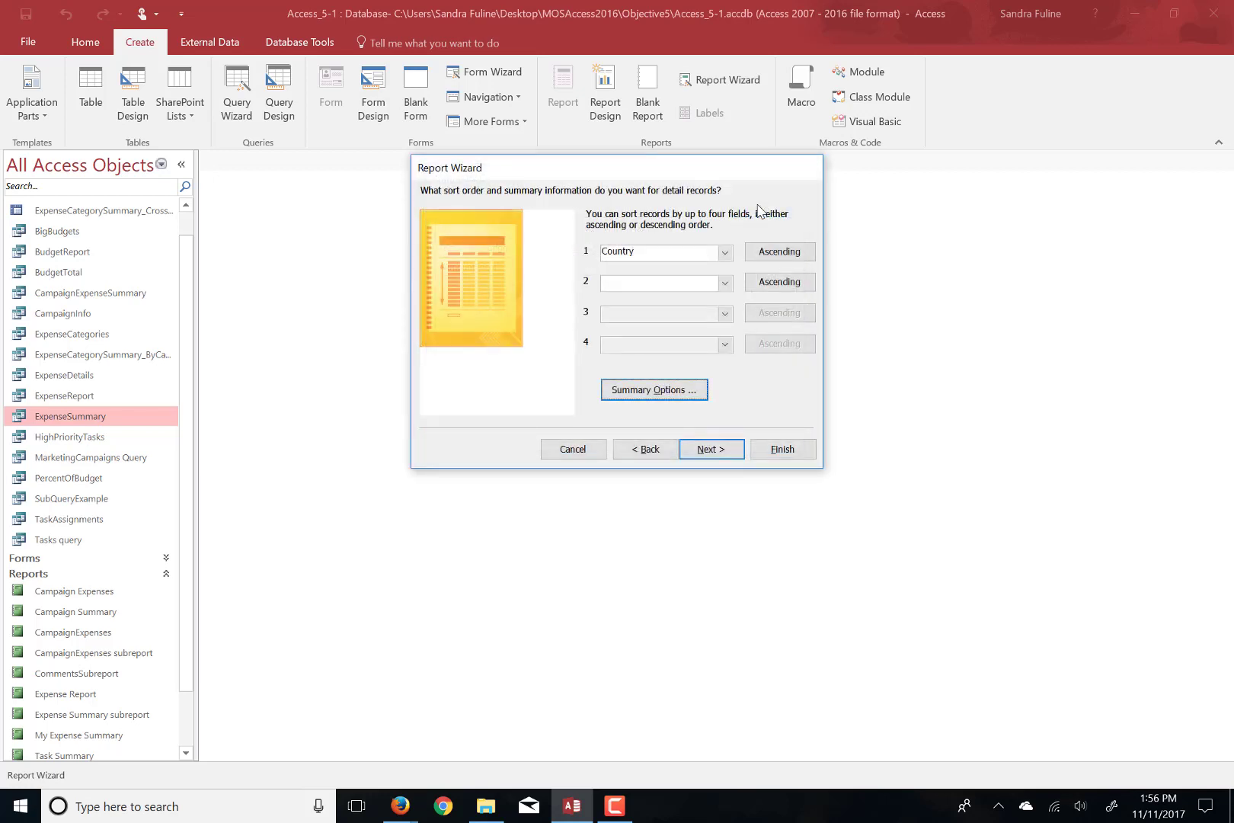
{"action": "left_click", "coordinate": [729, 455]}
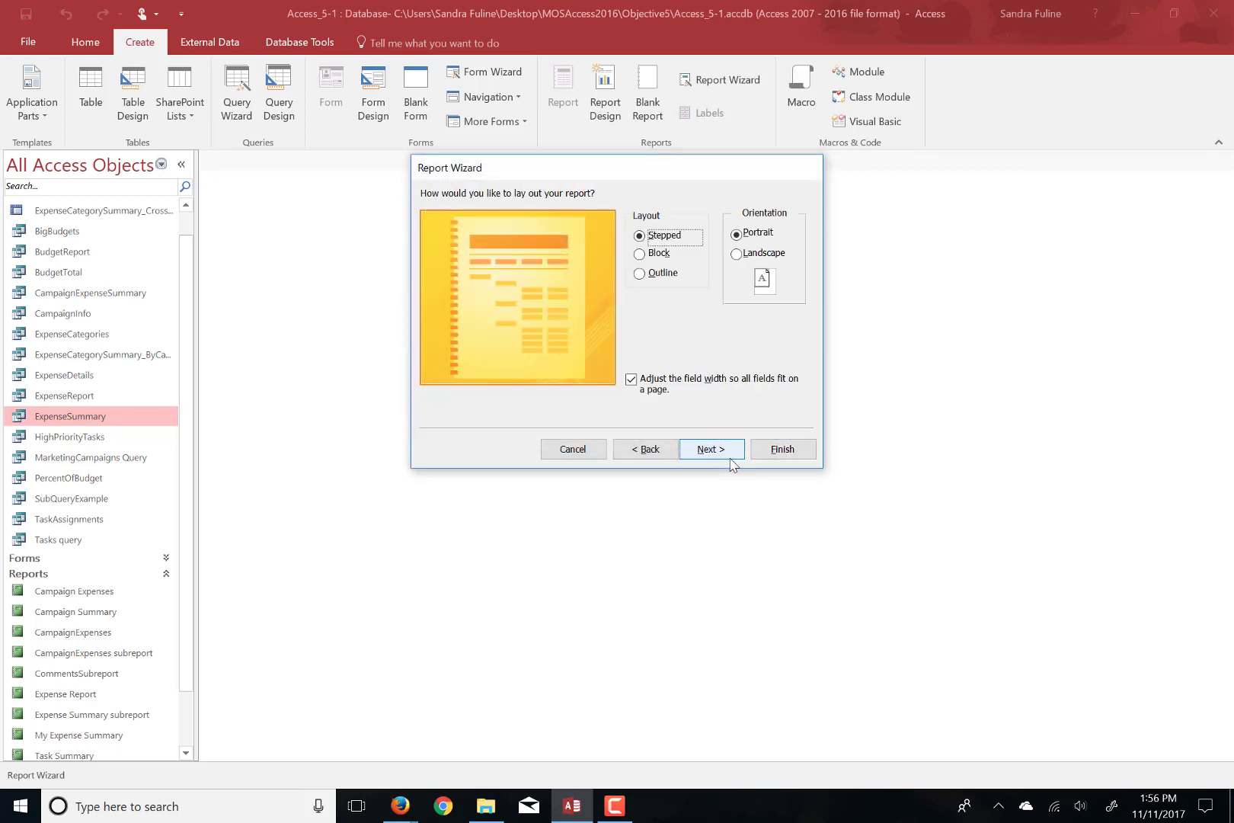
Lay out the report in Block style with Landscape orientation and continue to the title page of the wizard
{"action": "left_click", "coordinate": [737, 255]}
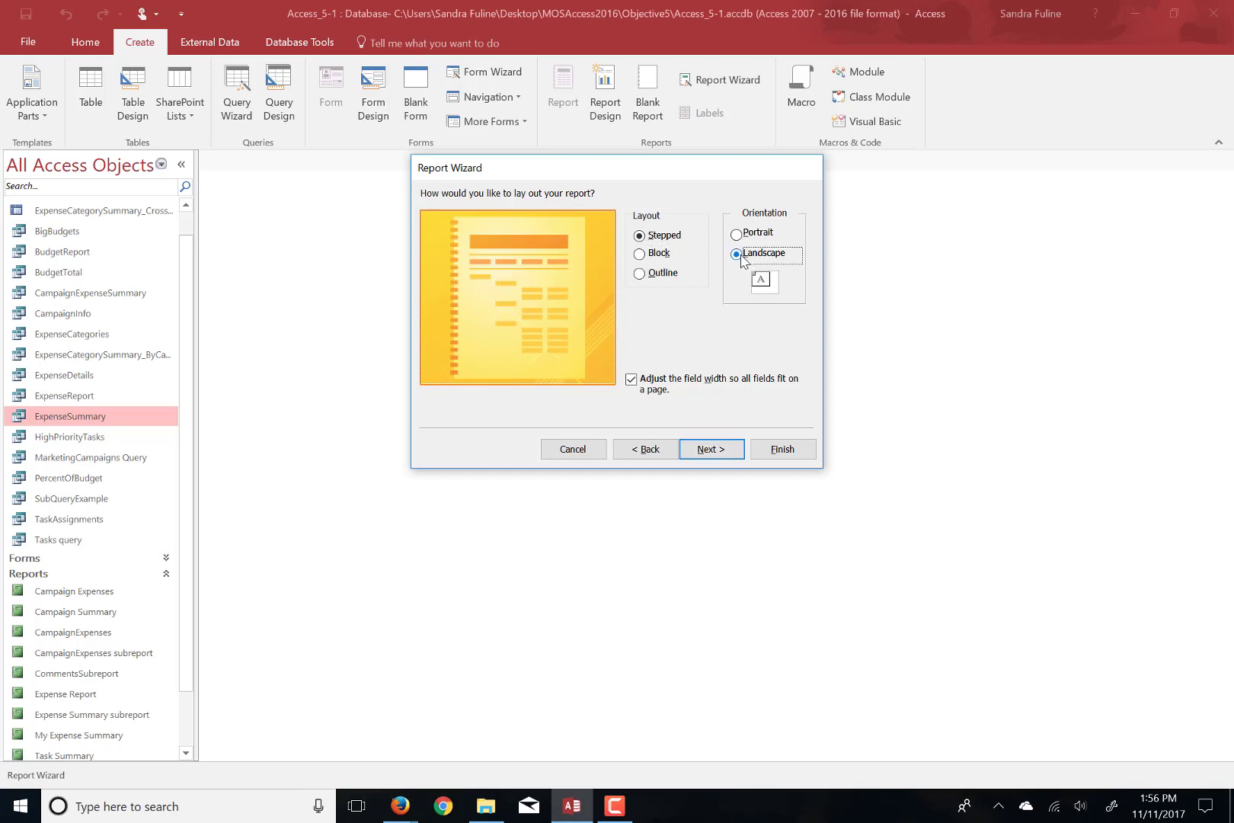
{"action": "left_click", "coordinate": [614, 806]}
{"action": "left_click", "coordinate": [1175, 742]}
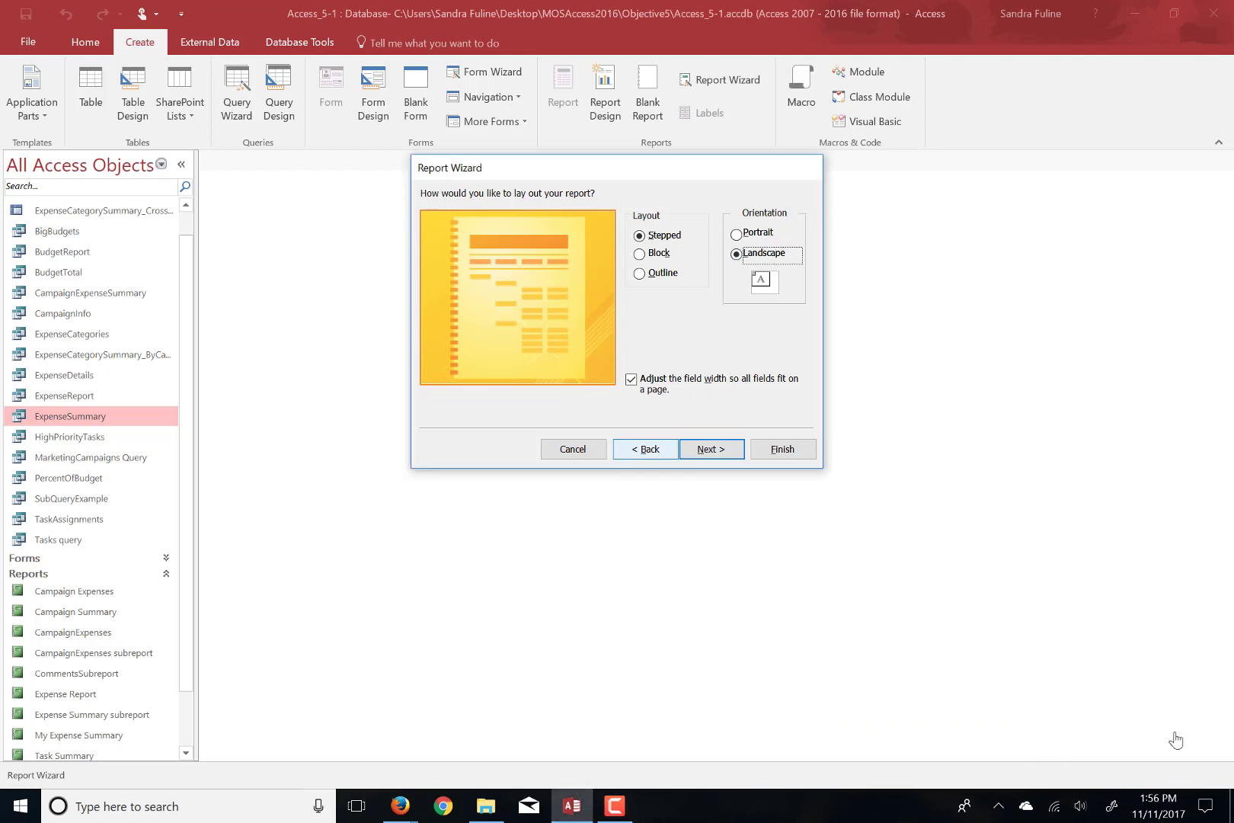
{"action": "left_click", "coordinate": [640, 254]}
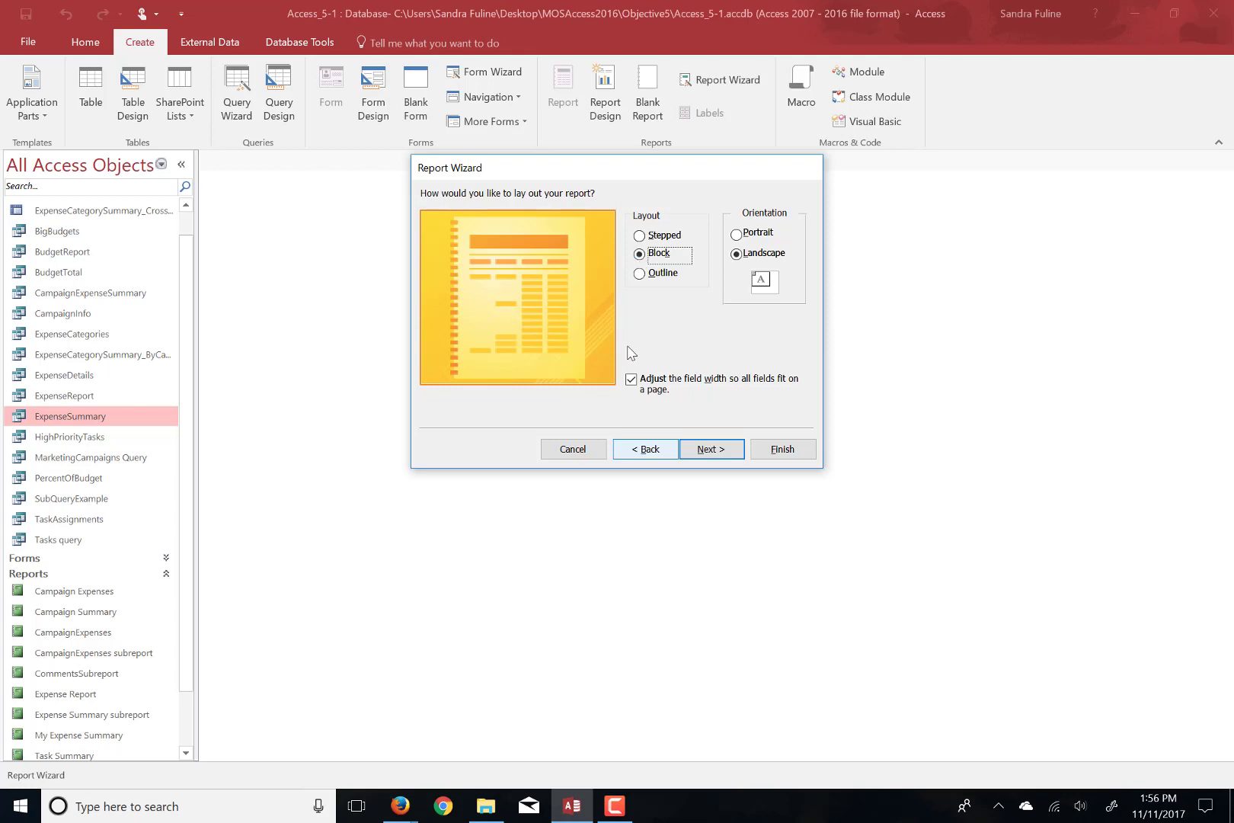
{"action": "left_click", "coordinate": [708, 451]}
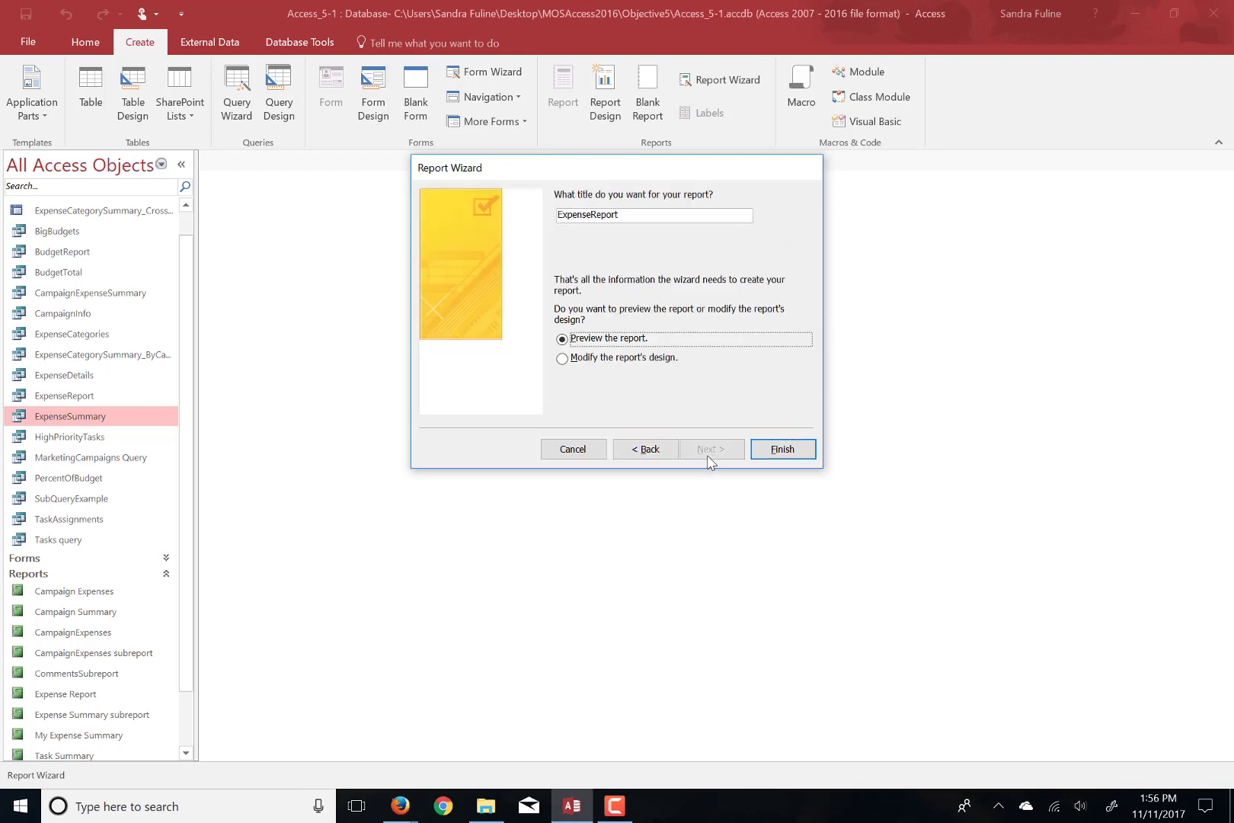
Title the report MyExpenseReport, finish the wizard with a preview of the report, and close the preview
{"action": "left_click", "coordinate": [559, 215]}
{"action": "type", "text": "My"}
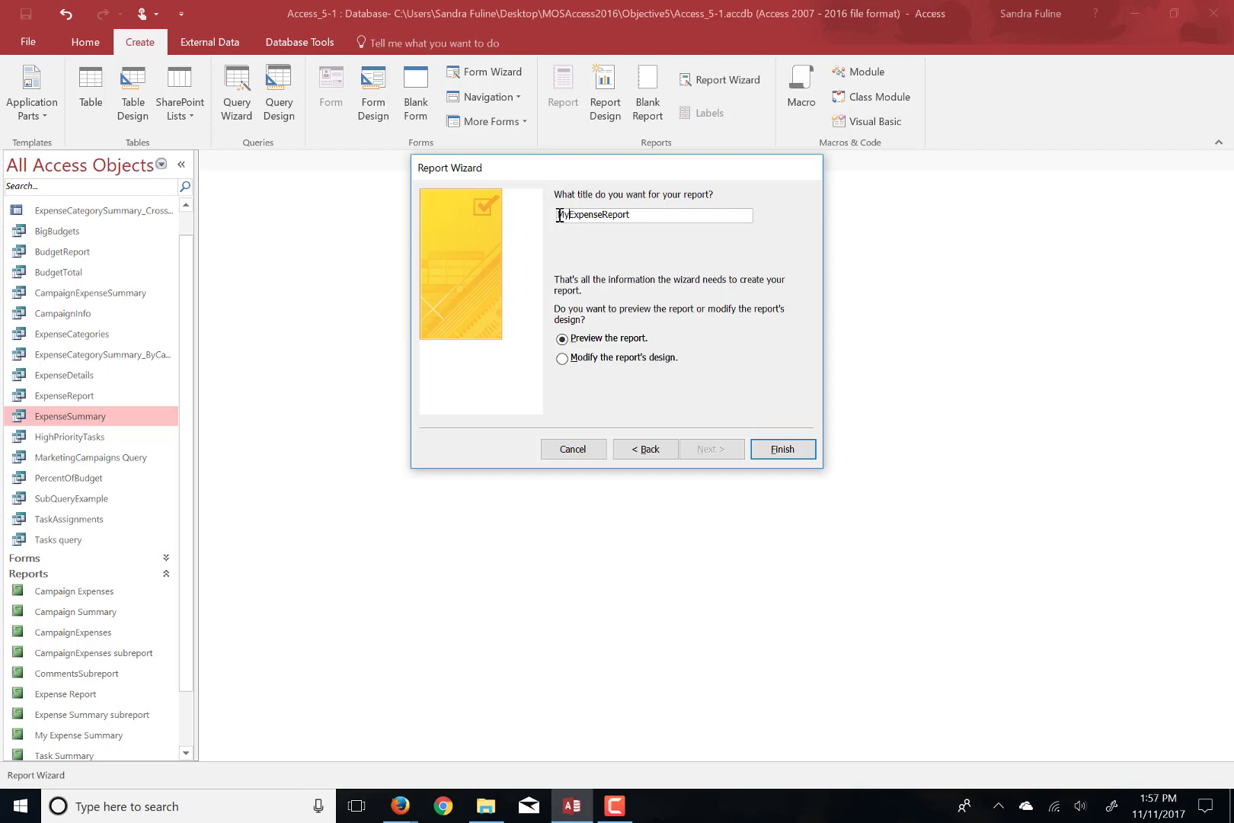
{"action": "left_click", "coordinate": [797, 455]}
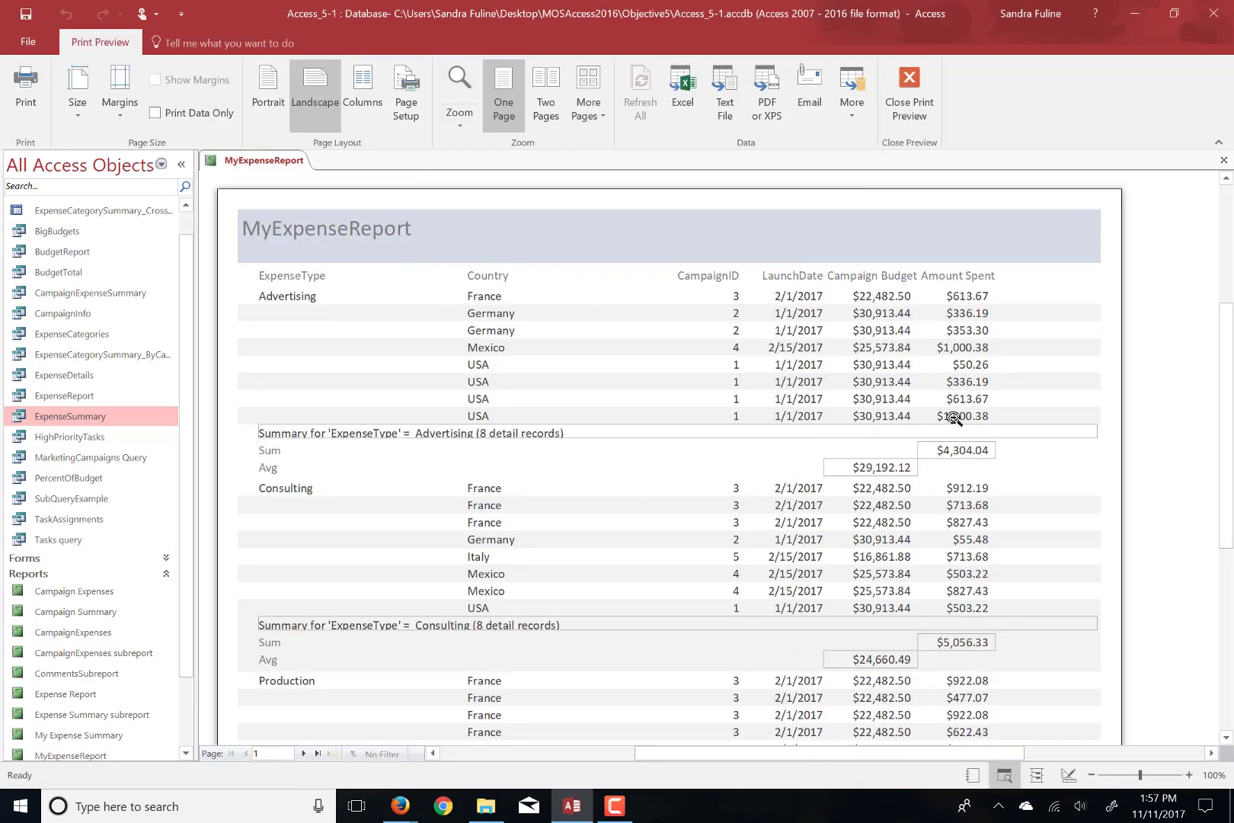
{"action": "left_click", "coordinate": [1224, 160]}
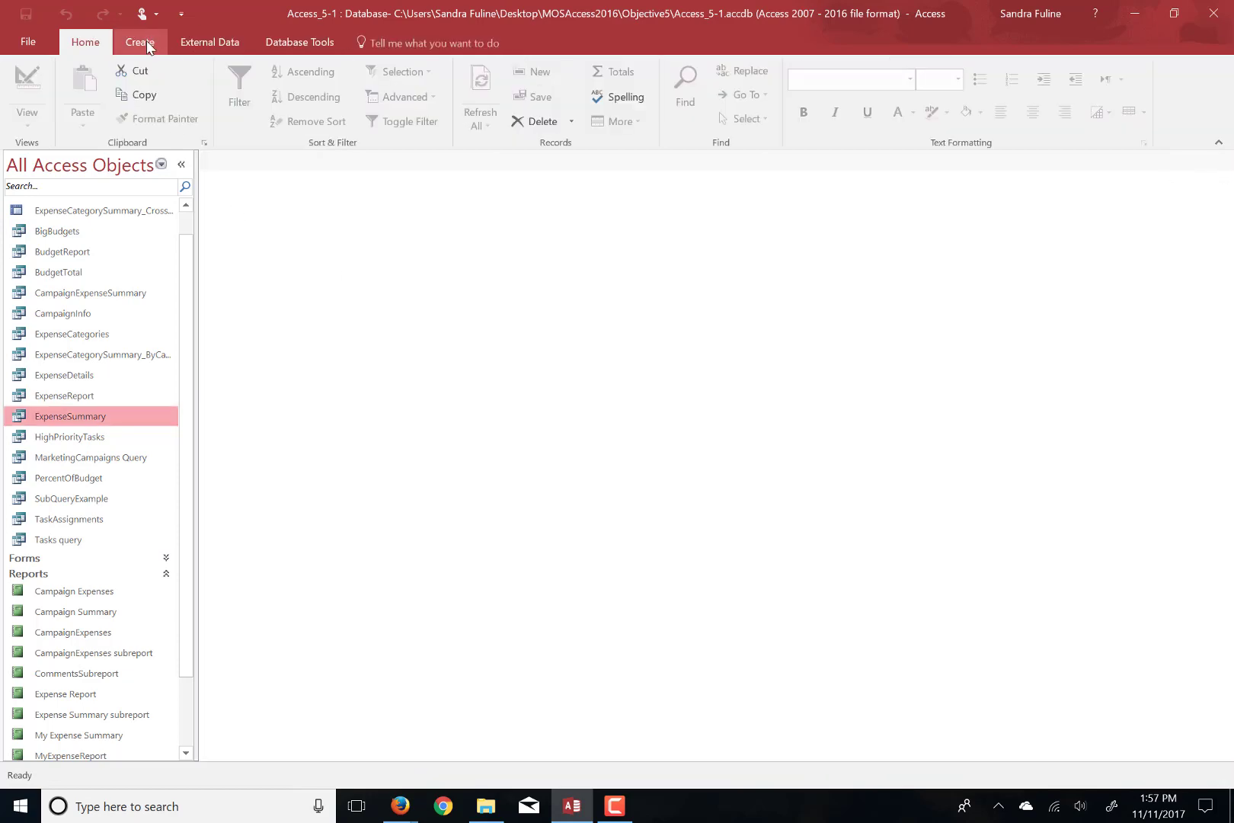
Create a blank report in Design view, save it as MyReport, and close it
{"action": "left_click", "coordinate": [145, 44]}
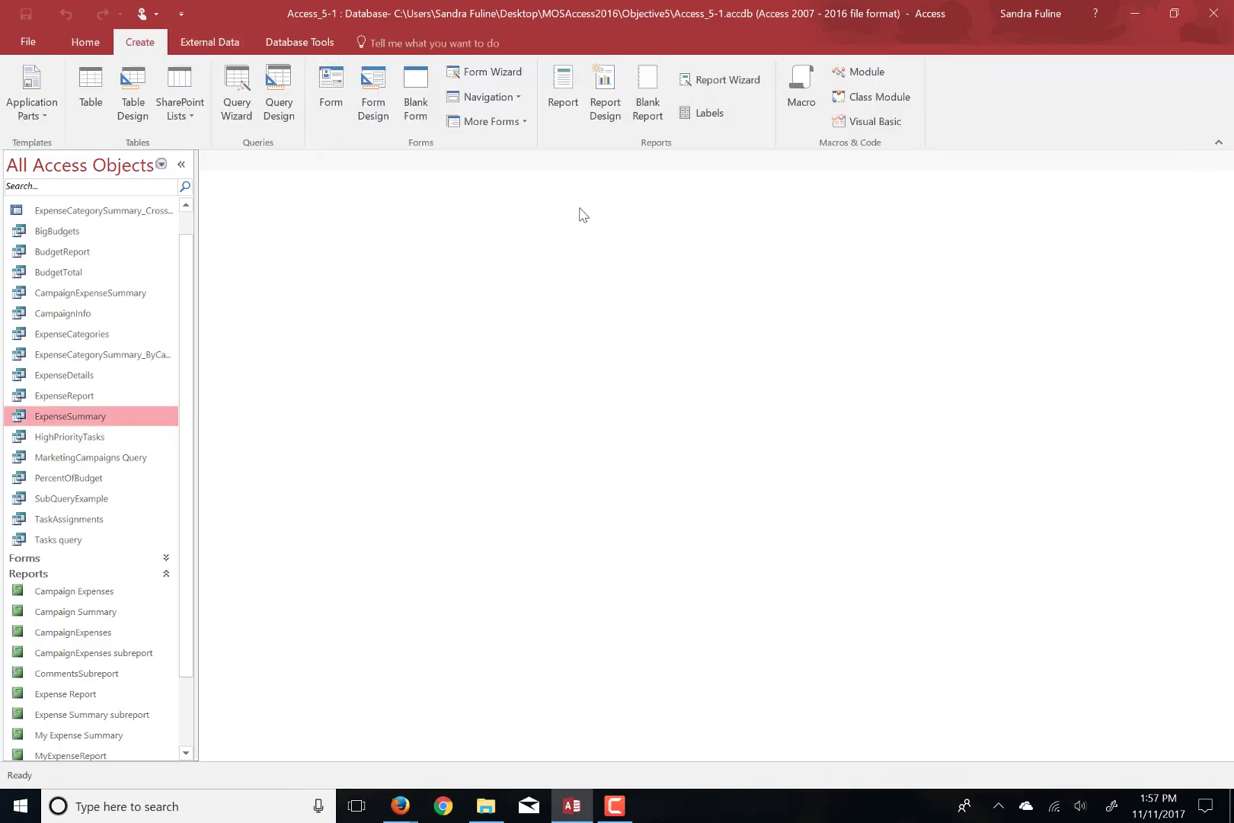
{"action": "left_click", "coordinate": [609, 116]}
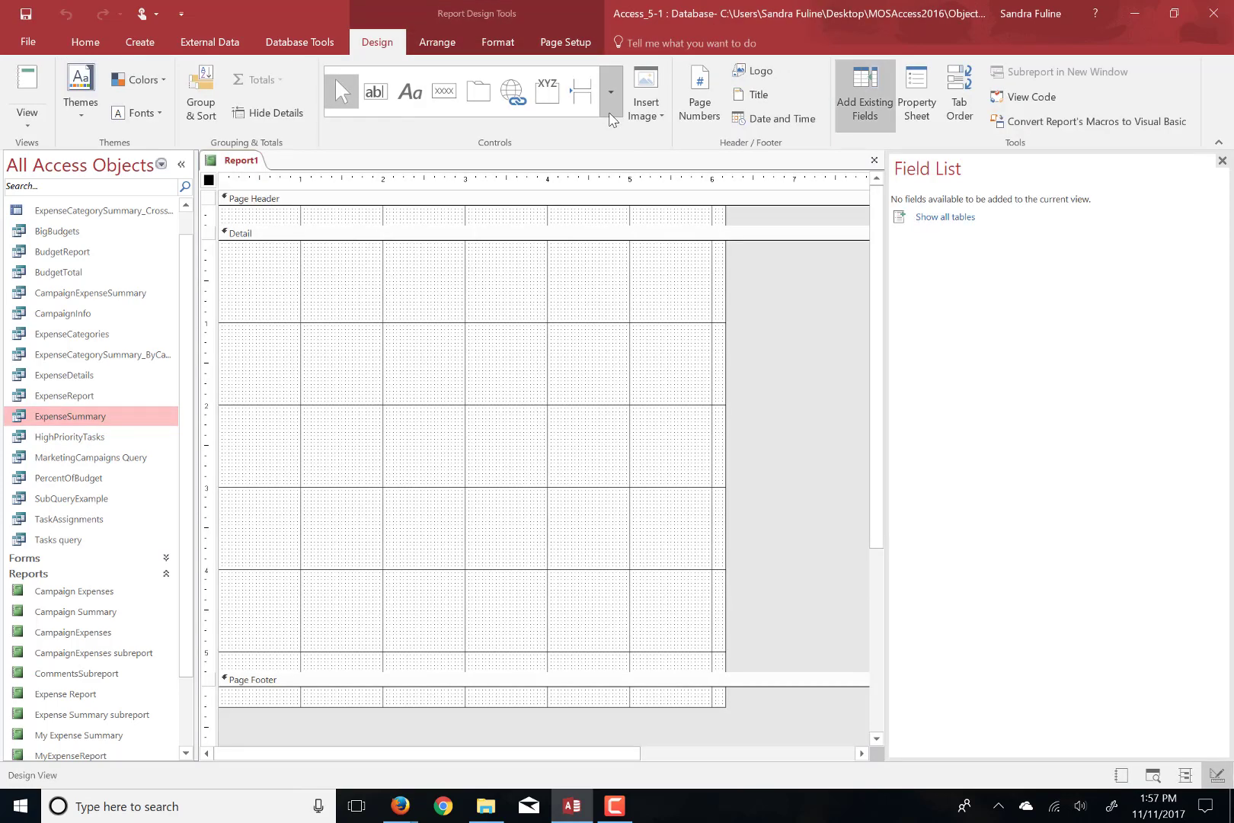
{"action": "key", "text": "ctrl+s"}
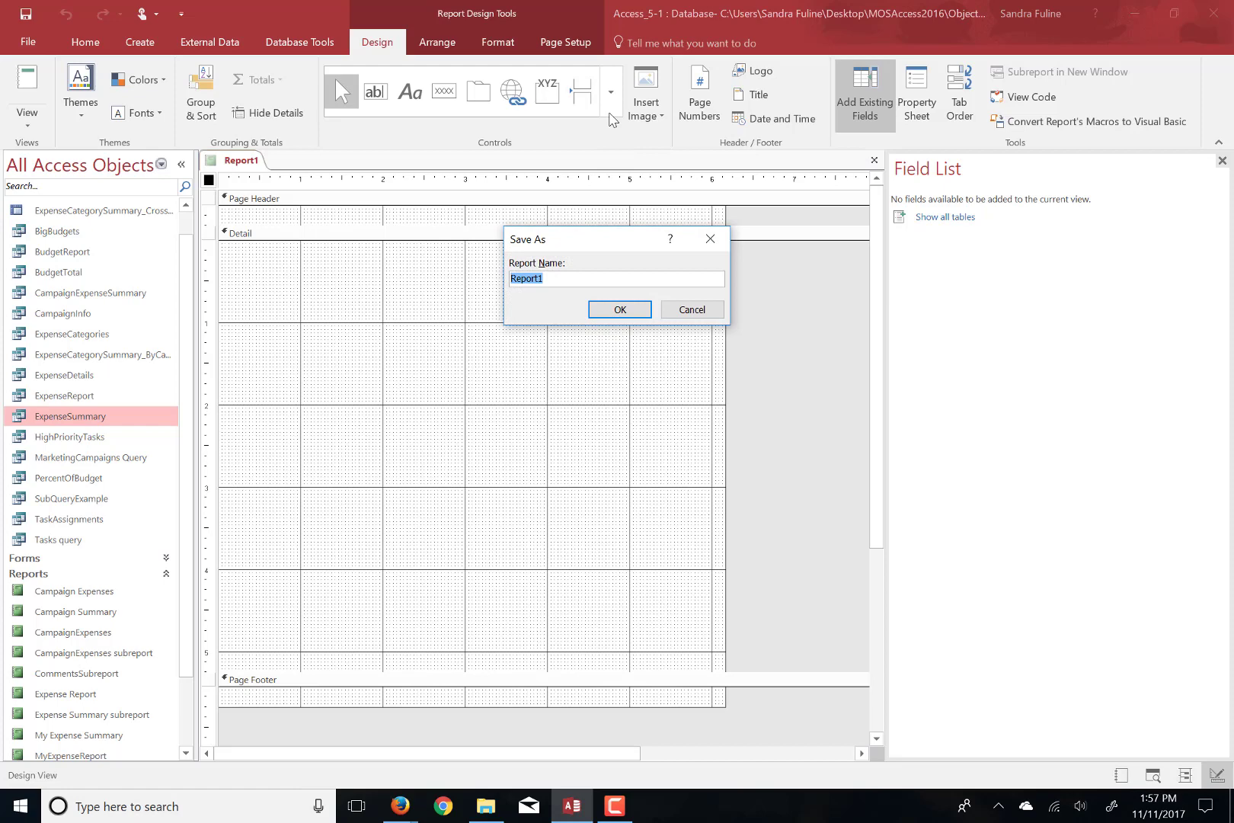
{"action": "type", "text": "MyRepo"}
{"action": "left_click", "coordinate": [598, 309]}
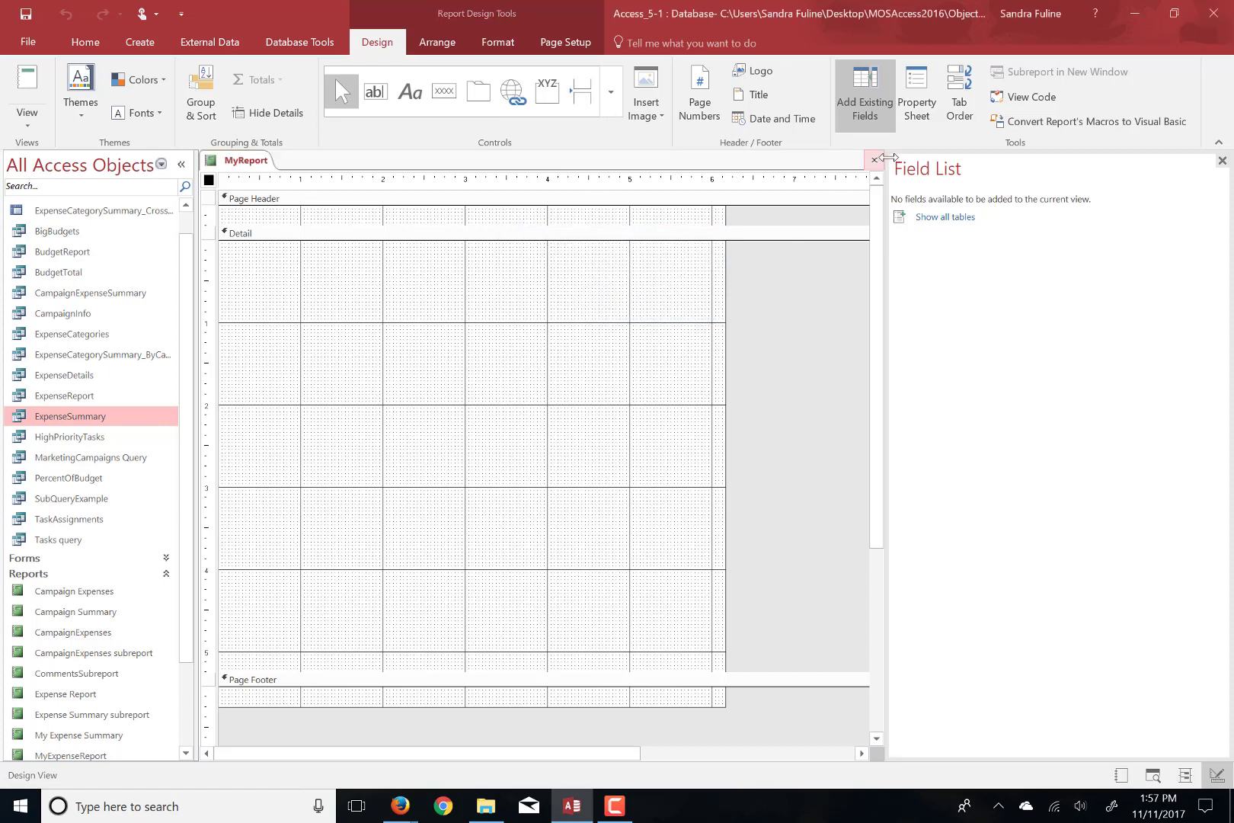
{"action": "left_click", "coordinate": [875, 159]}
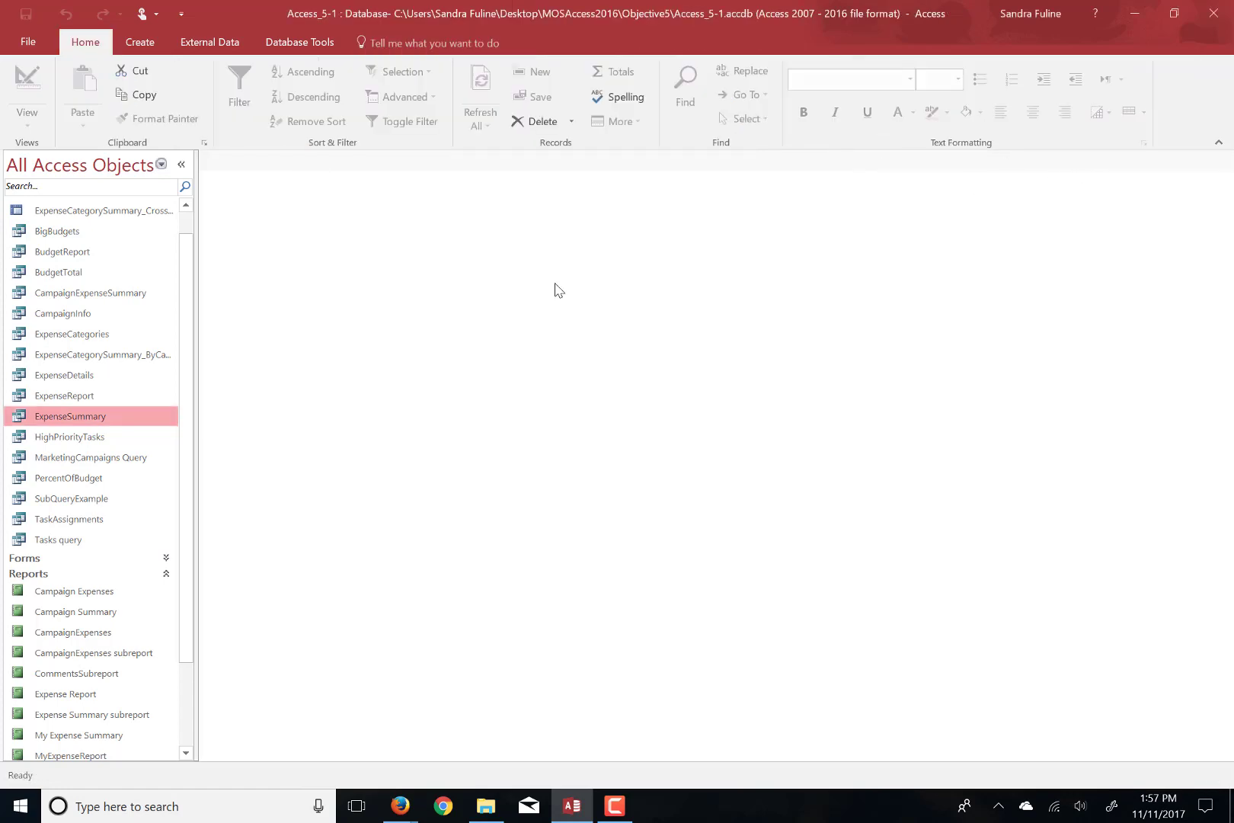
Rename the My Expense Summary report to MyExpenseSummary
{"action": "left_click_drag", "start_coordinate": [188, 560], "coordinate": [186, 657]}
{"action": "left_click", "coordinate": [85, 629]}
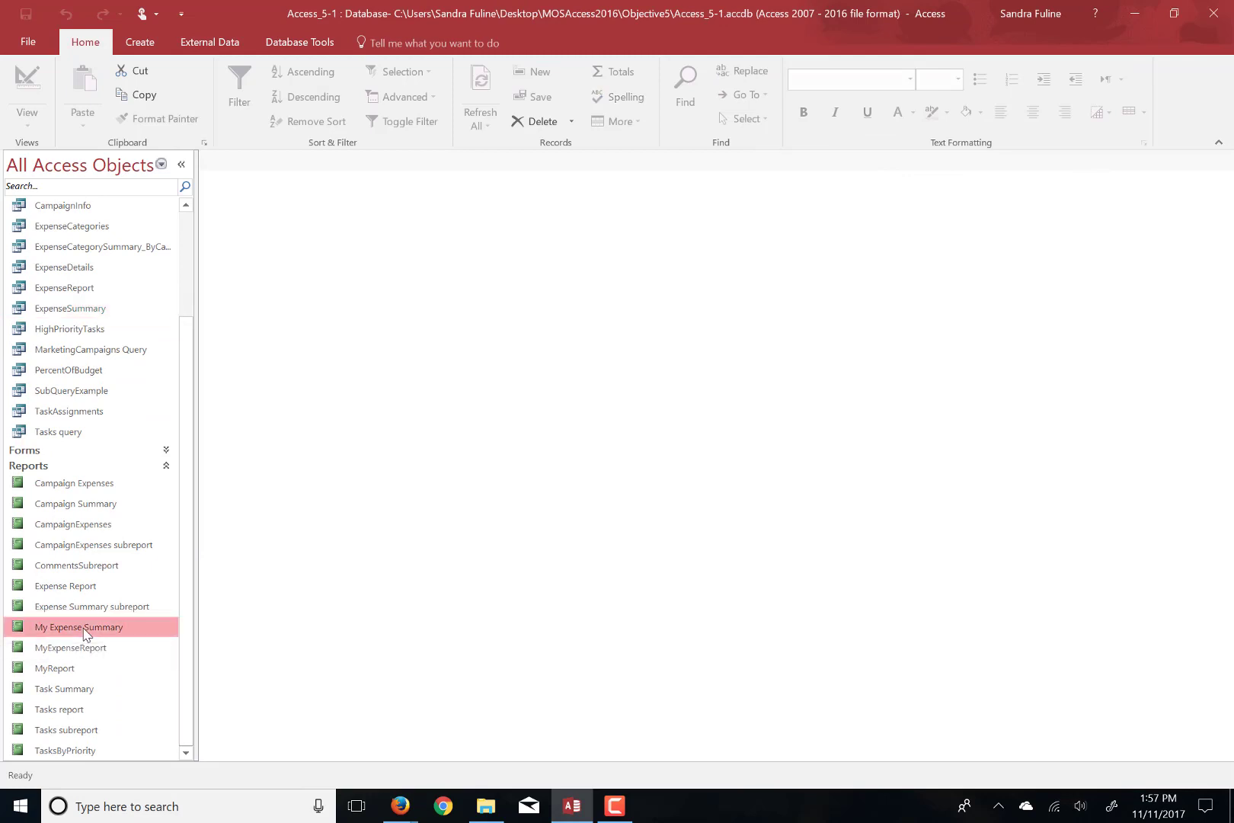
{"action": "right_click", "coordinate": [84, 633]}
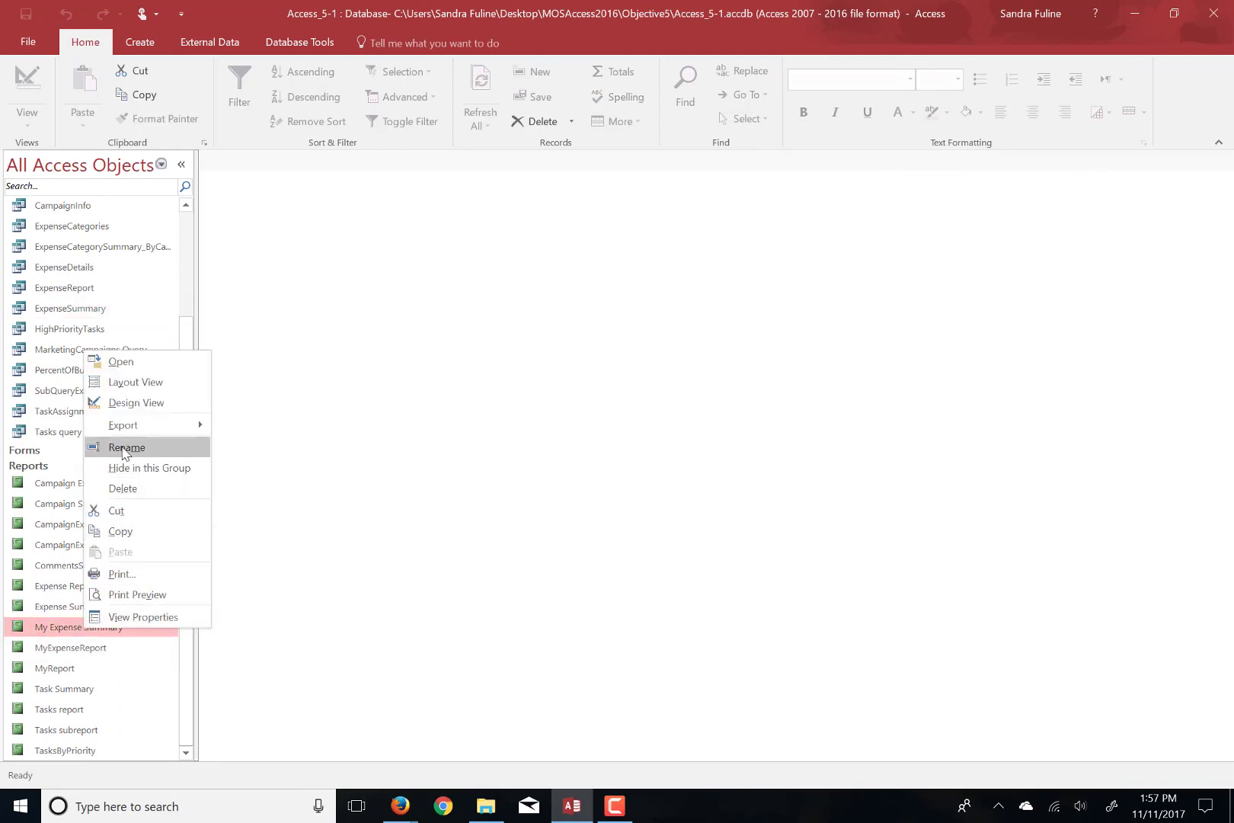
{"action": "left_click", "coordinate": [124, 449]}
{"action": "left_click", "coordinate": [52, 628]}
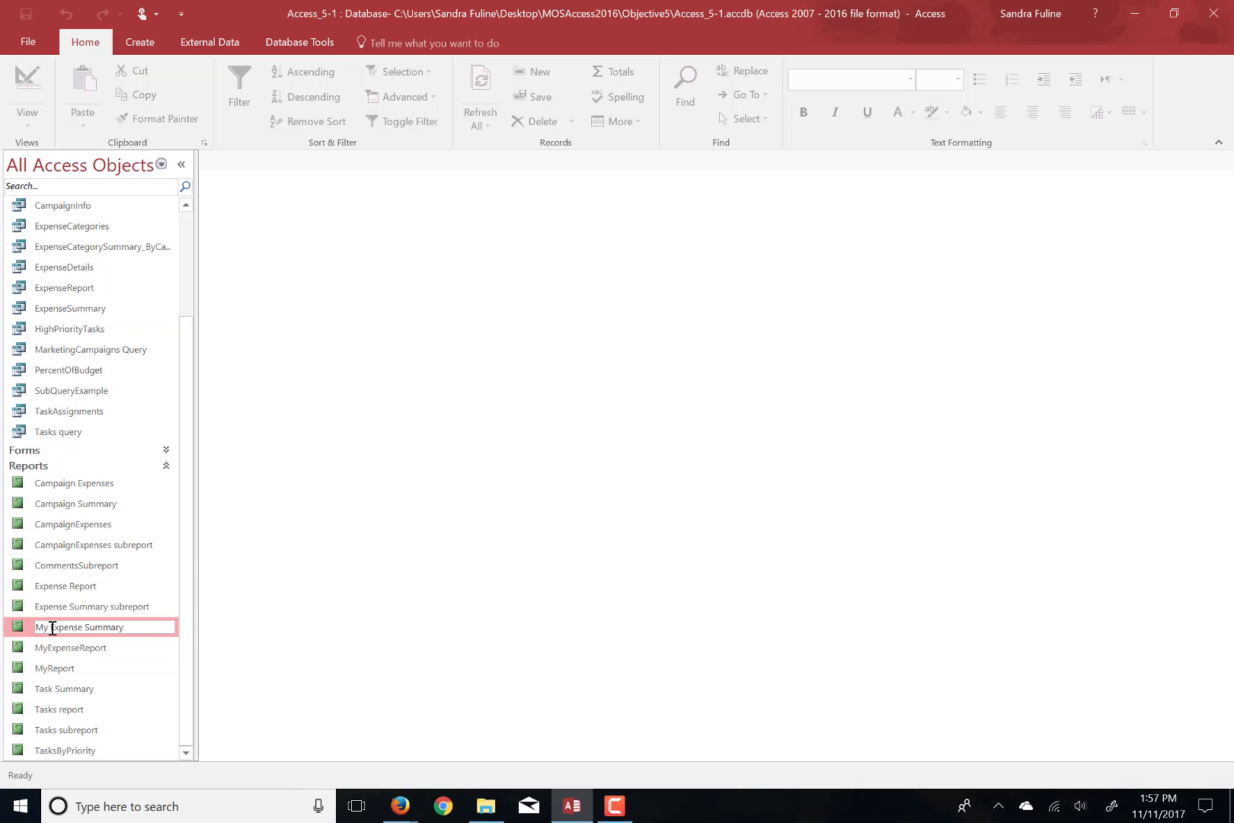
{"action": "key", "text": "BackSpace"}
{"action": "key", "text": "BackSpace"}
{"action": "key", "text": "Return"}
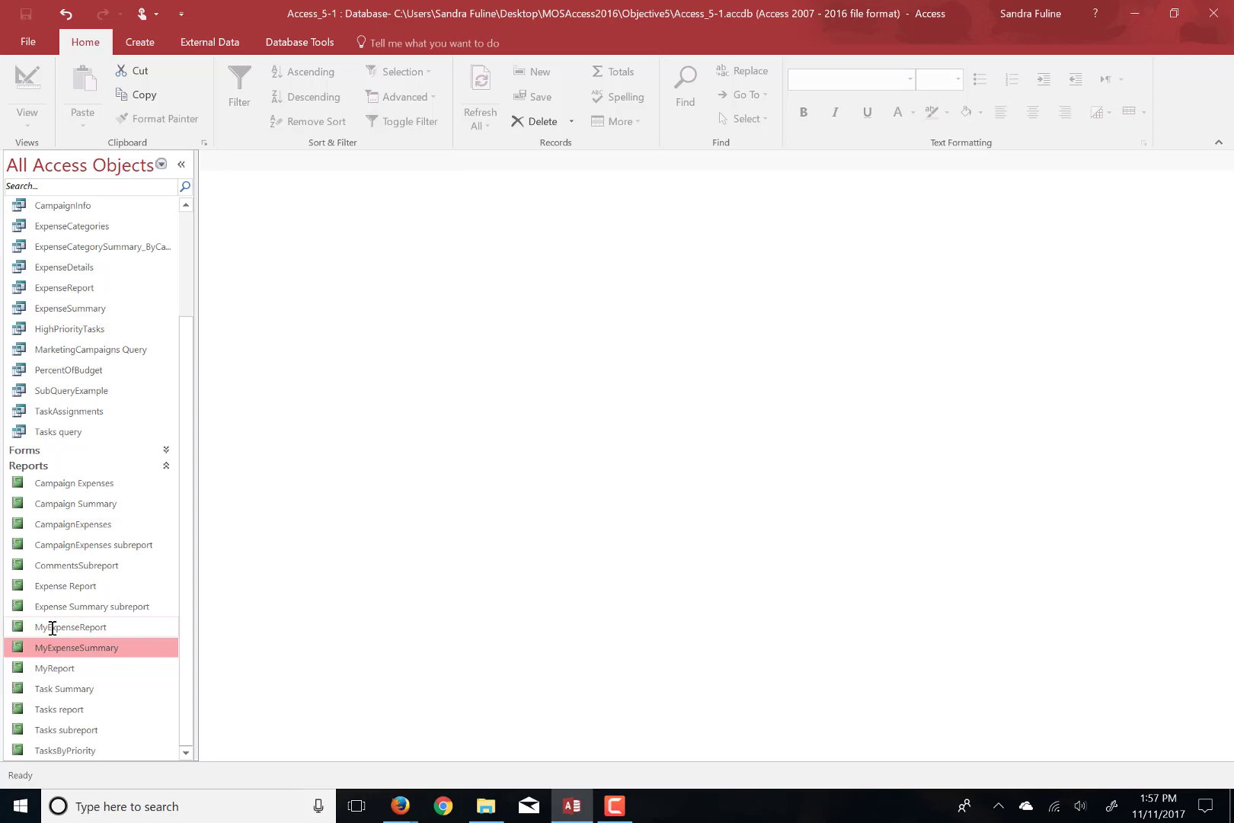
{"action": "left_click", "coordinate": [624, 815]}
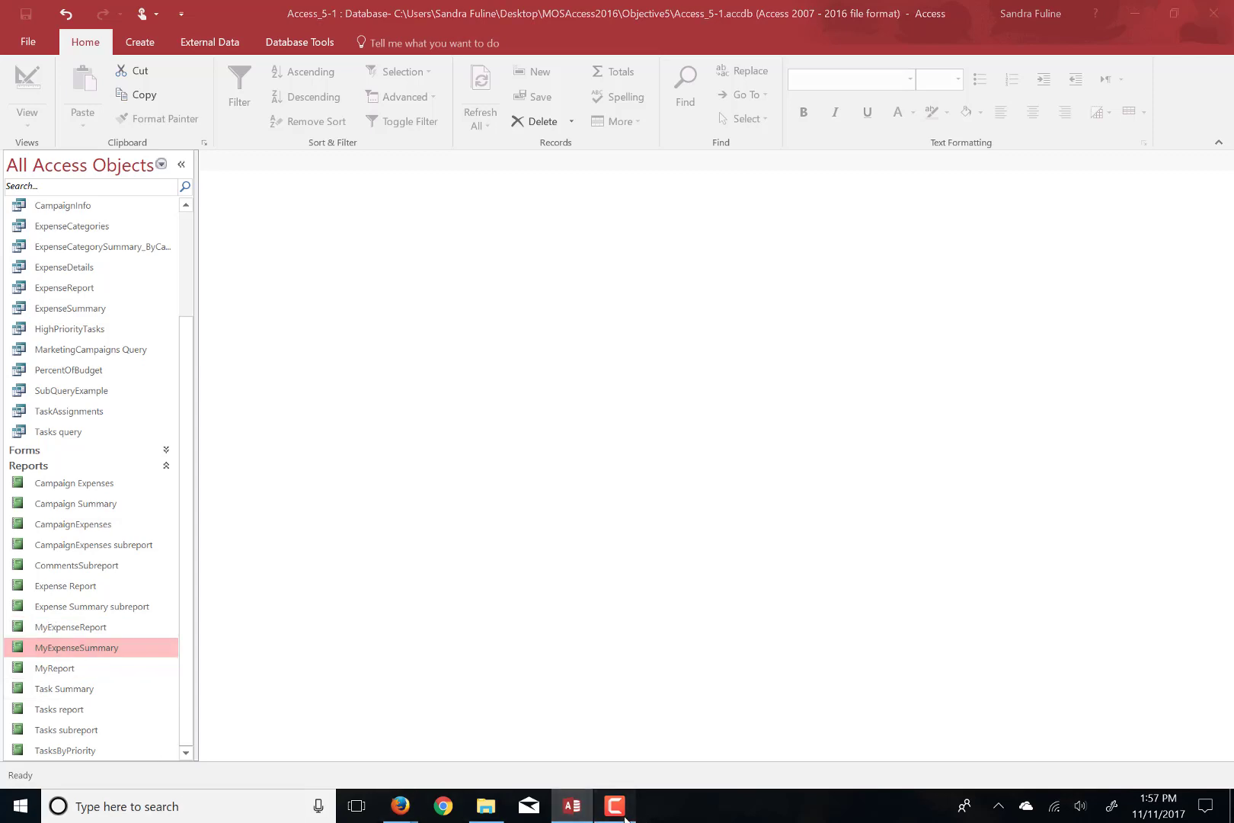